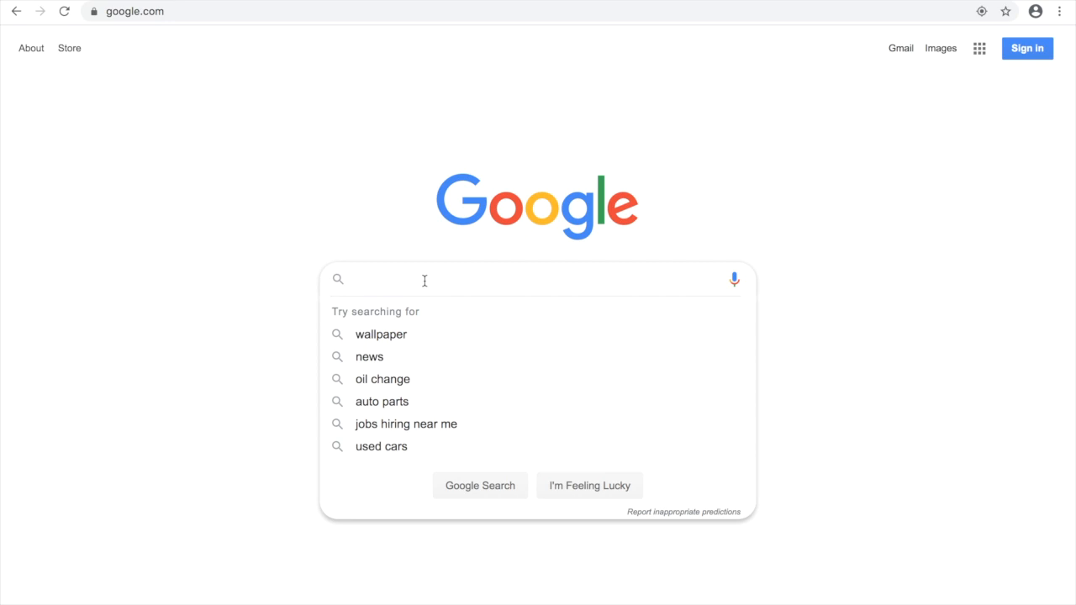
Search Google for 'what can a qr code do for my business'.
{"action": "type", "text": "what cana"}
{"action": "key", "text": "BackSpace"}
{"action": "type", "text": "a "}
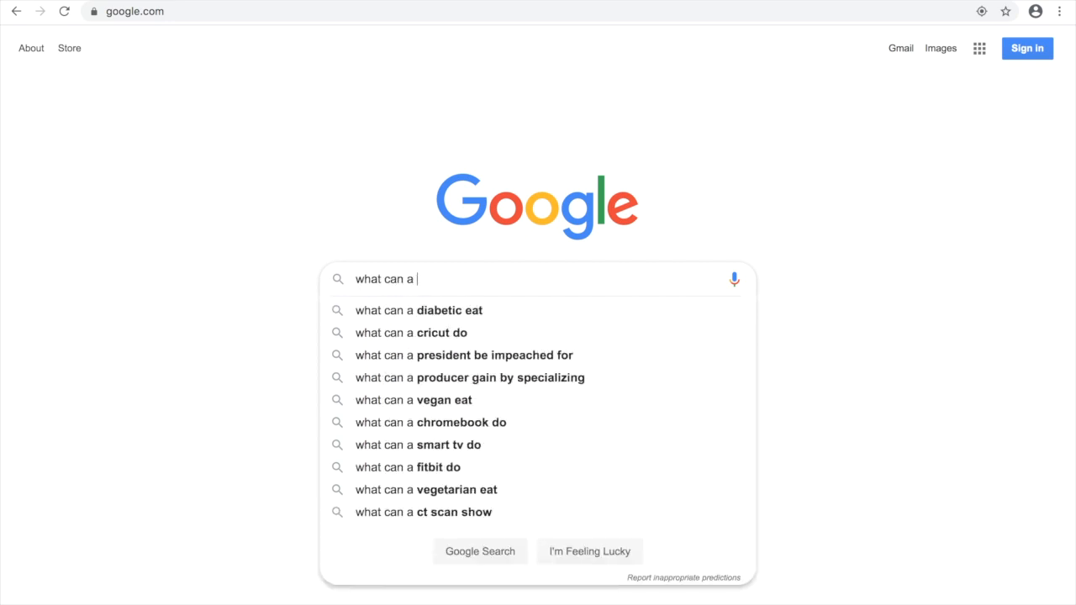
{"action": "type", "text": "qr code do for my"}
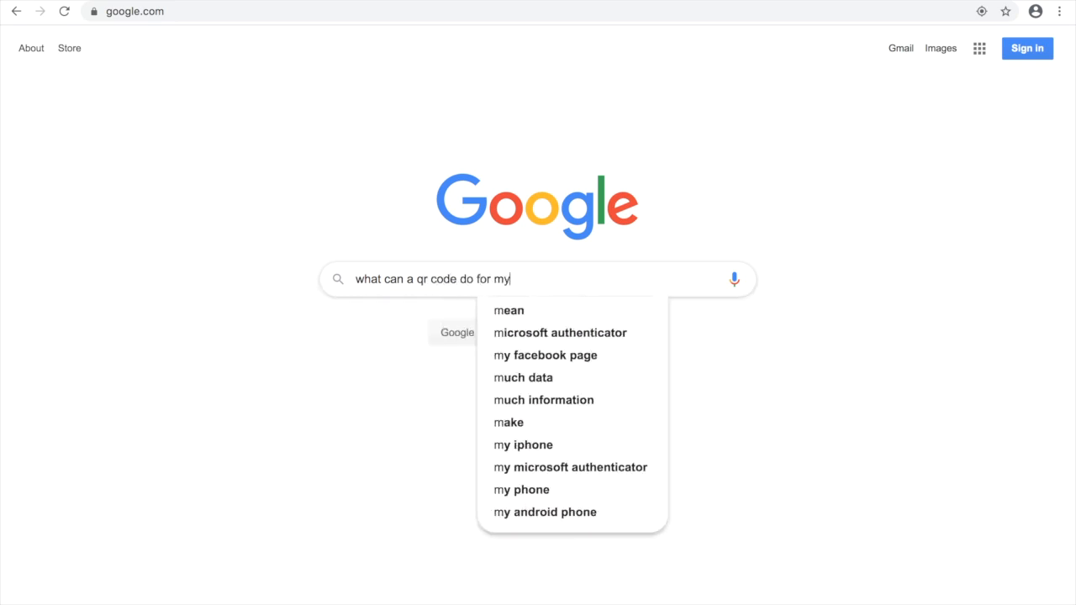
{"action": "type", "text": " business"}
{"action": "key", "text": "Return"}
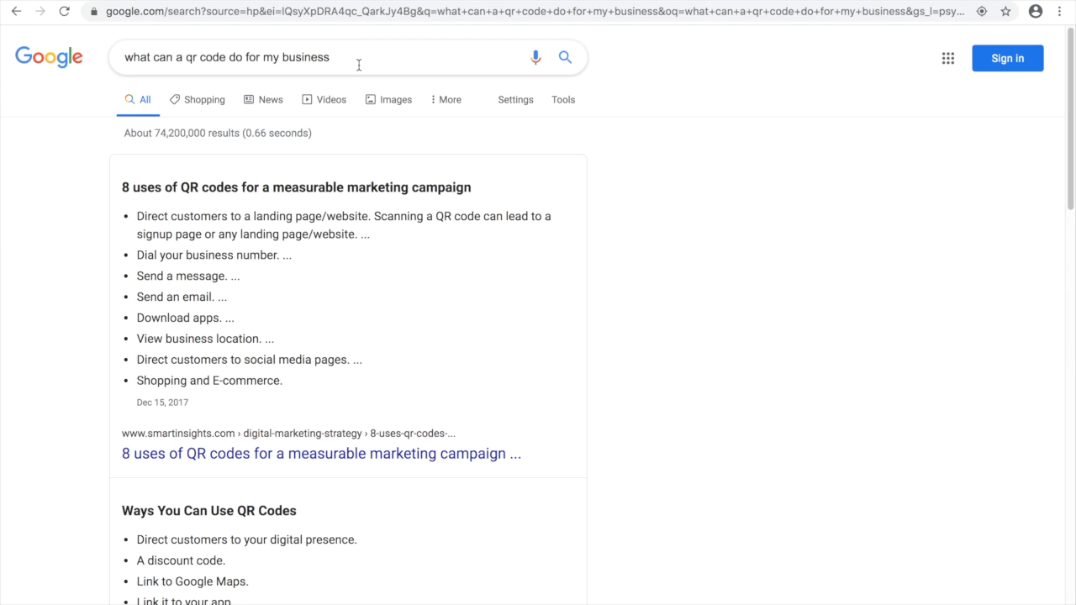
Replace the address with postermywall.com and load the site.
{"action": "left_click", "coordinate": [343, 9]}
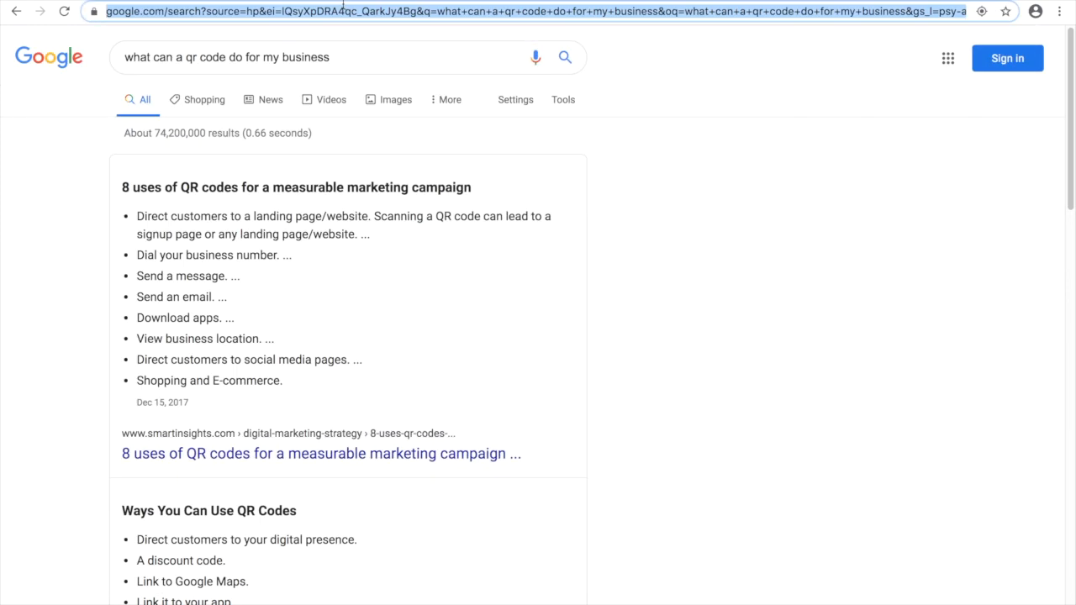
{"action": "type", "text": "poster"}
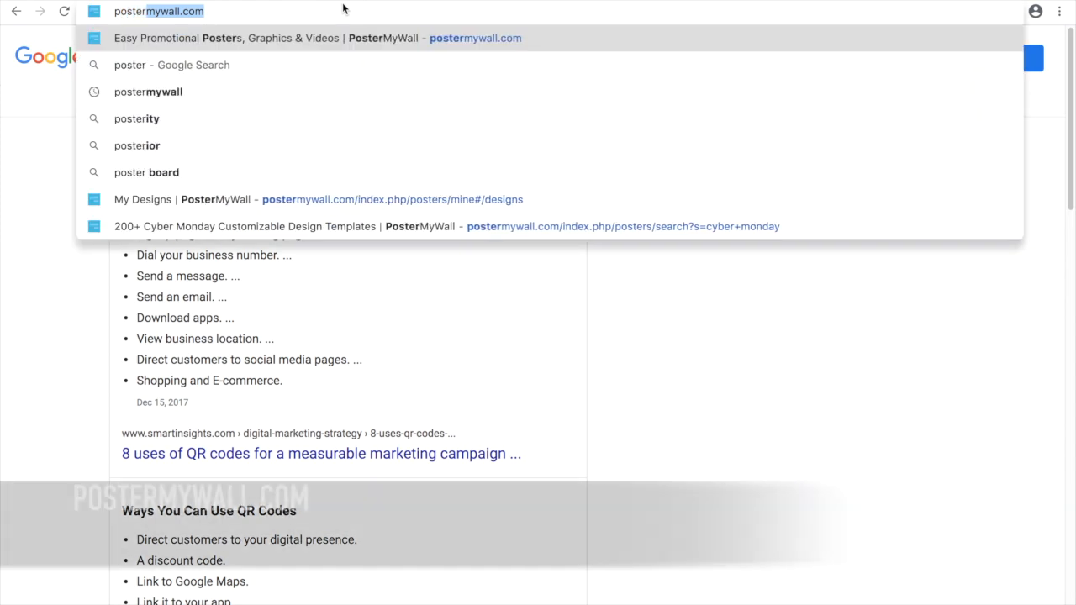
{"action": "type", "text": "mywall.com"}
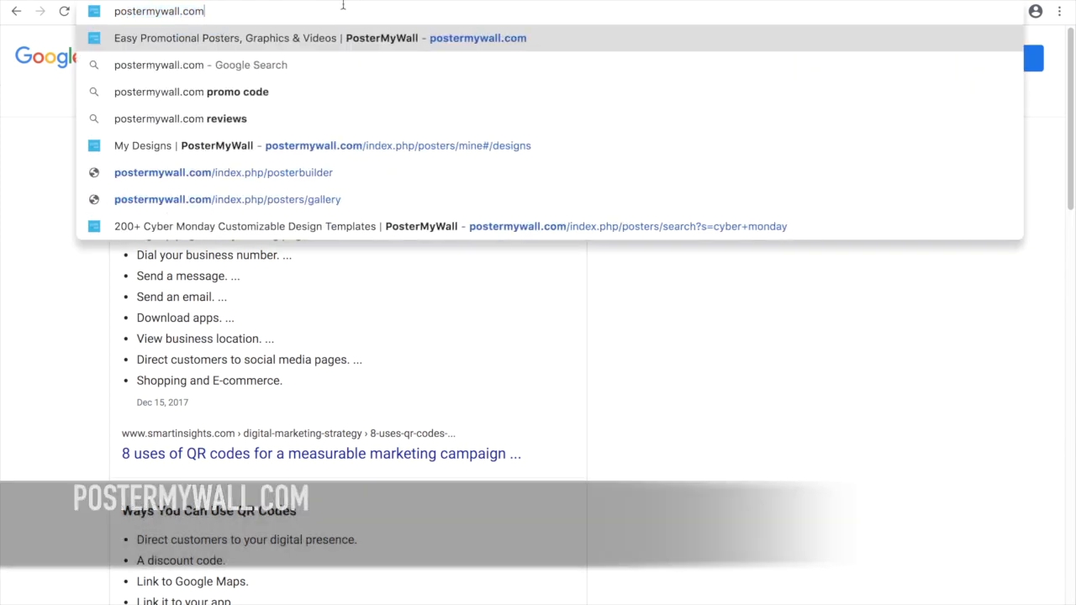
{"action": "key", "text": "Return"}
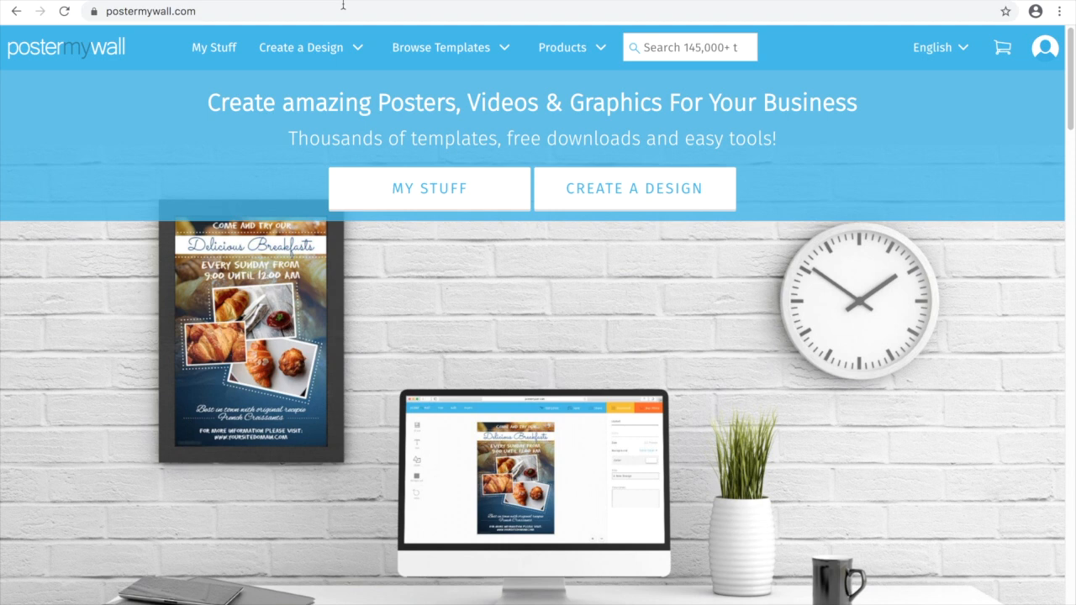
{"action": "mouse_move", "coordinate": [430, 49]}
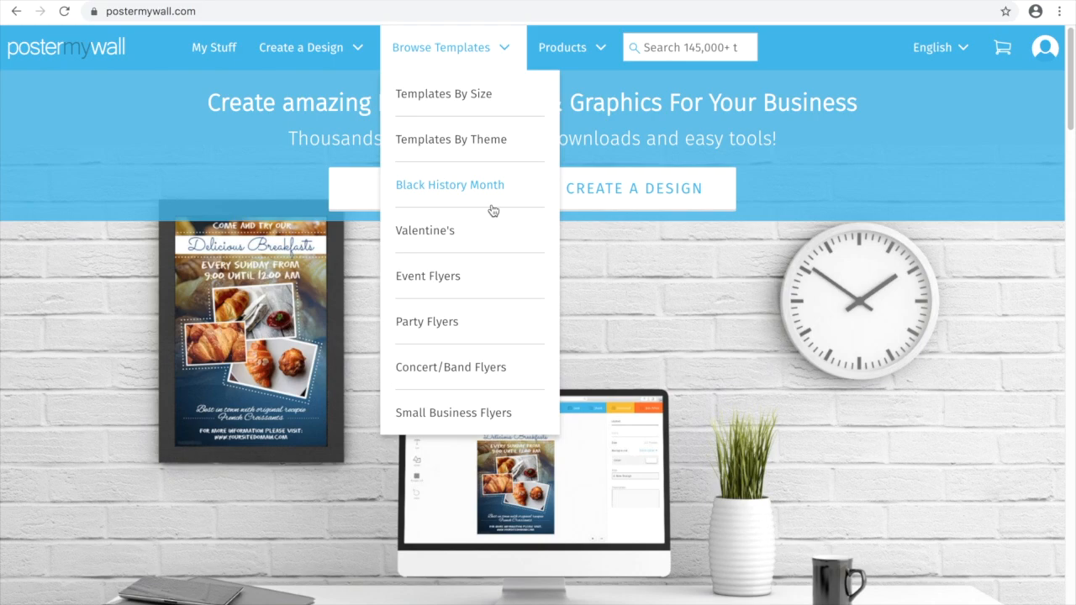
Search PosterMyWall's templates for 'business cards'.
{"action": "left_click", "coordinate": [687, 51]}
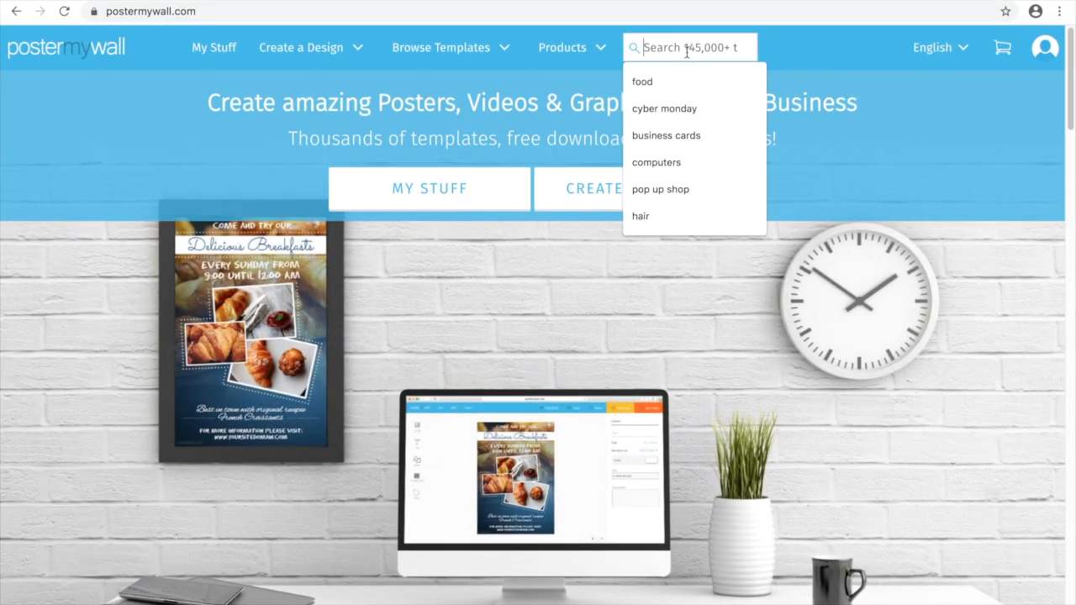
{"action": "type", "text": "busines"}
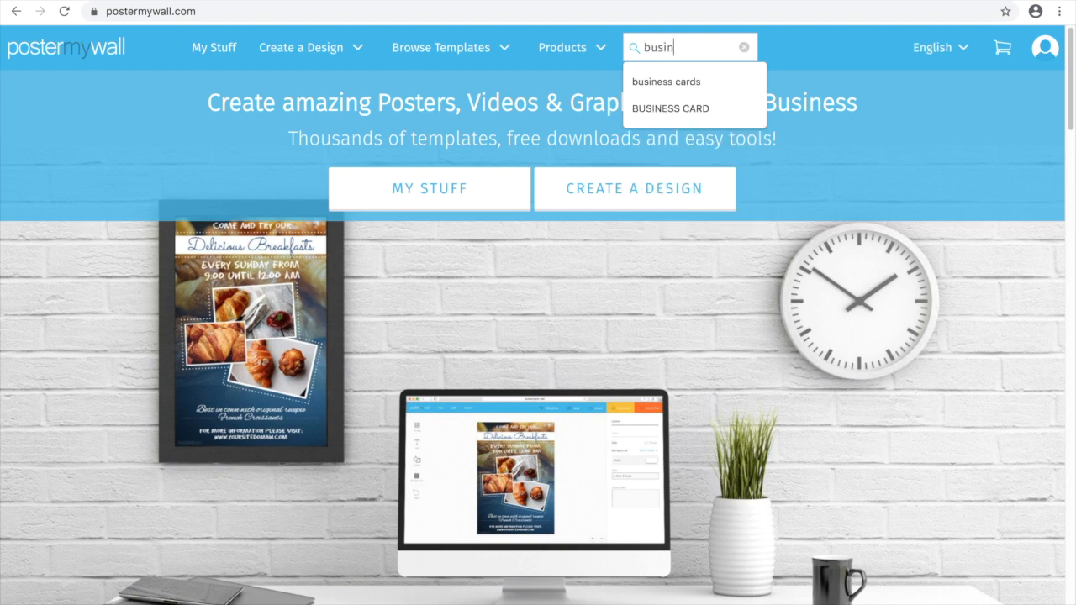
{"action": "type", "text": "s cards"}
{"action": "key", "text": "Return"}
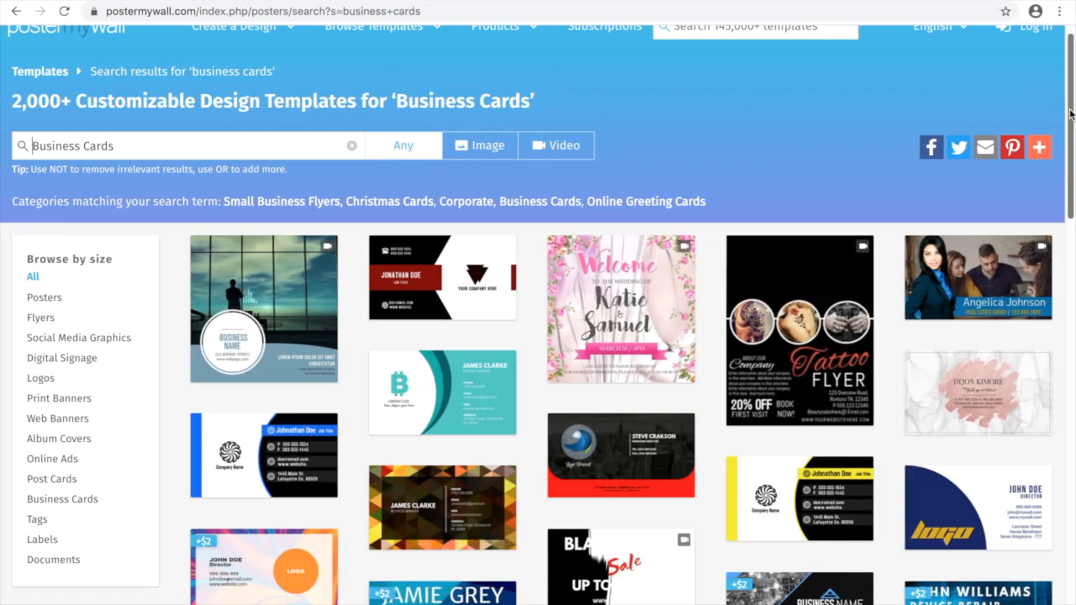
Find the I AM Church card in the results and customize it.
{"action": "scroll", "coordinate": [1072, 125], "scroll_direction": "down", "scroll_amount": 1}
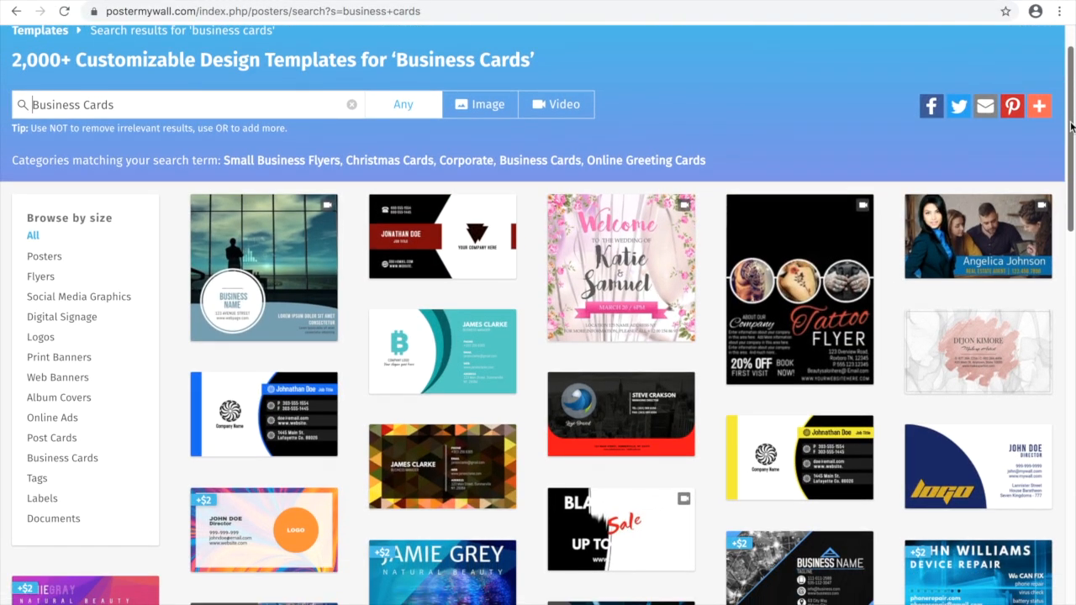
{"action": "scroll", "coordinate": [1072, 125], "scroll_direction": "down", "scroll_amount": 3}
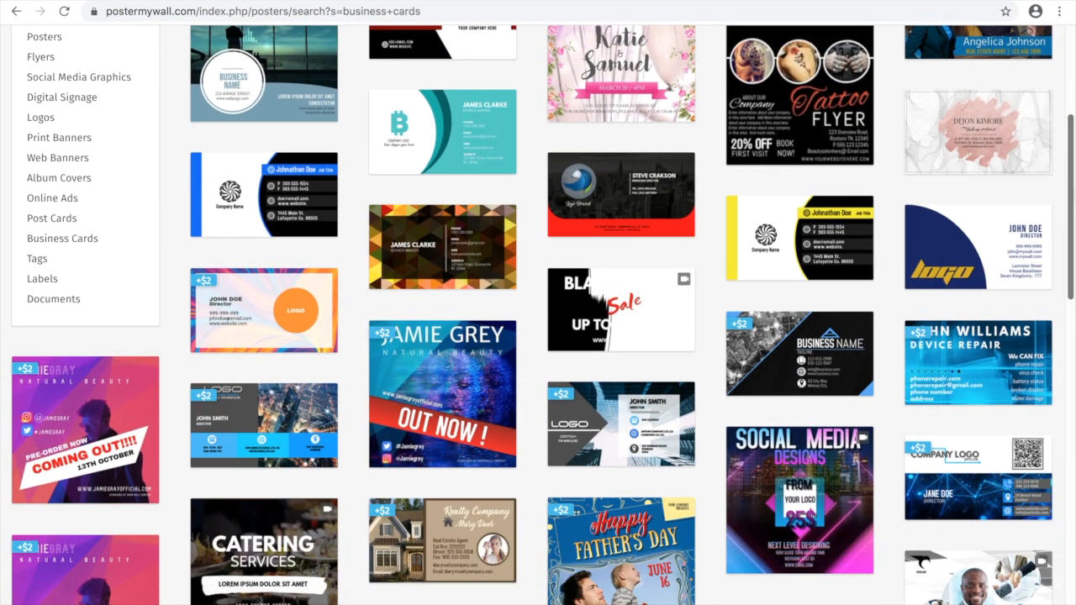
{"action": "scroll", "coordinate": [1072, 125], "scroll_direction": "down", "scroll_amount": 3}
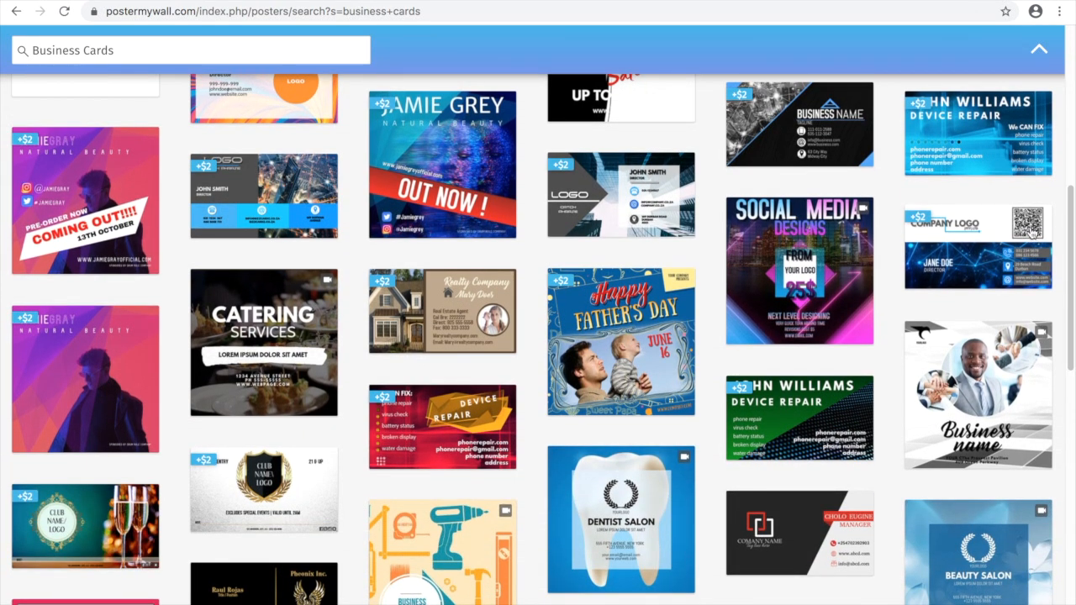
{"action": "scroll", "coordinate": [1020, 250], "scroll_direction": "down", "scroll_amount": 5}
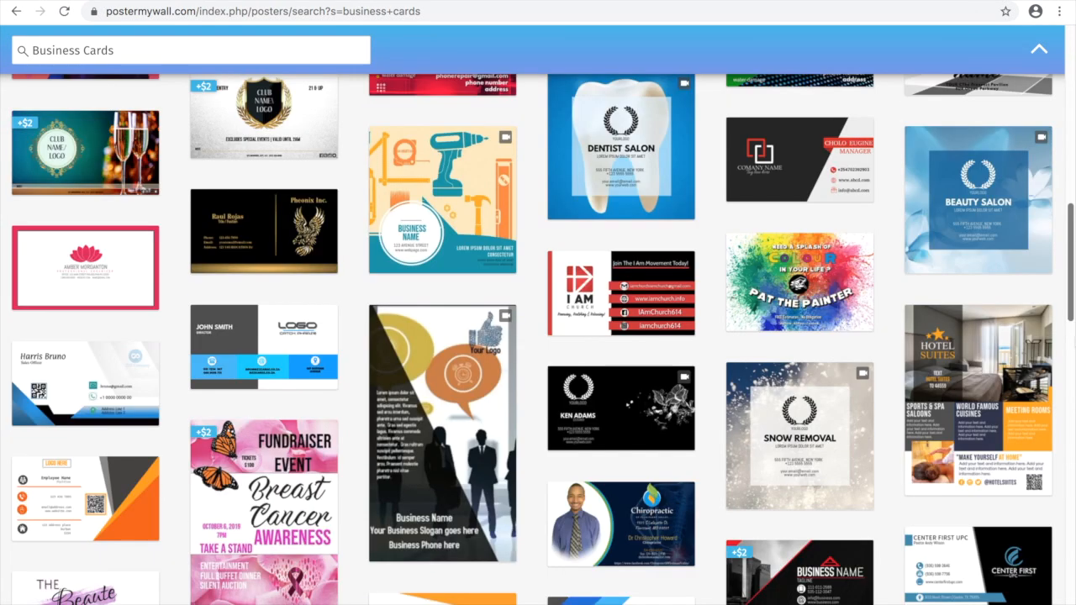
{"action": "scroll", "coordinate": [542, 339], "scroll_direction": "down", "scroll_amount": 1}
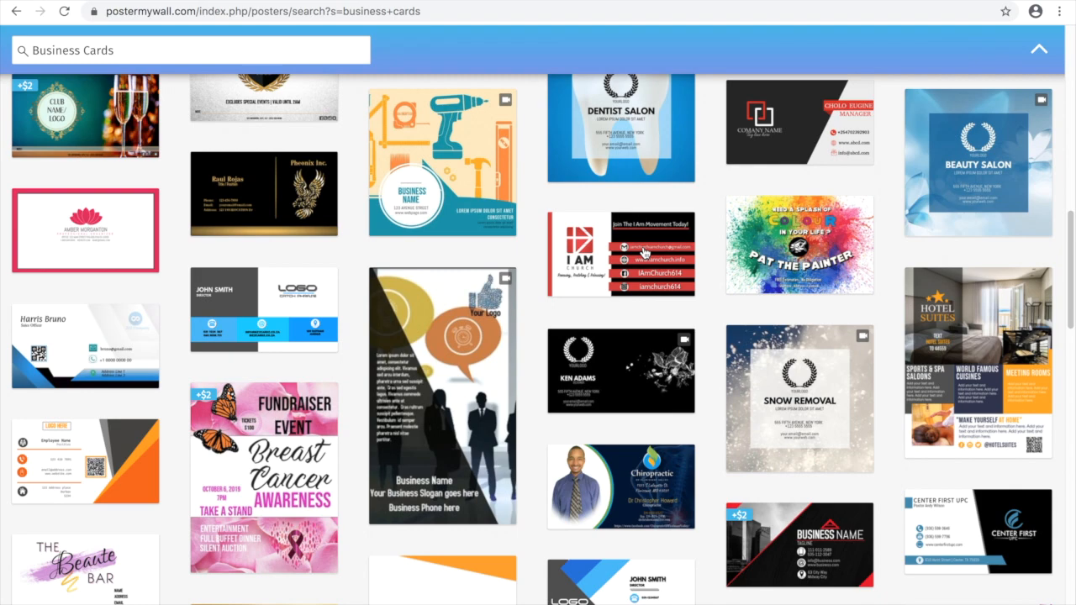
{"action": "left_click", "coordinate": [644, 252]}
{"action": "left_click", "coordinate": [550, 507]}
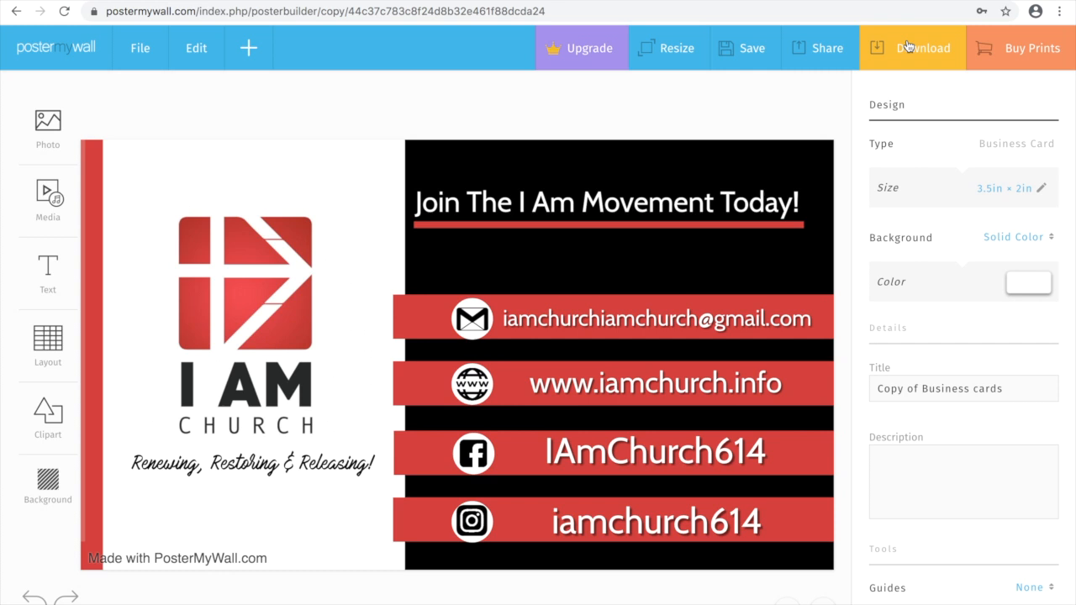
{"action": "left_click", "coordinate": [903, 49]}
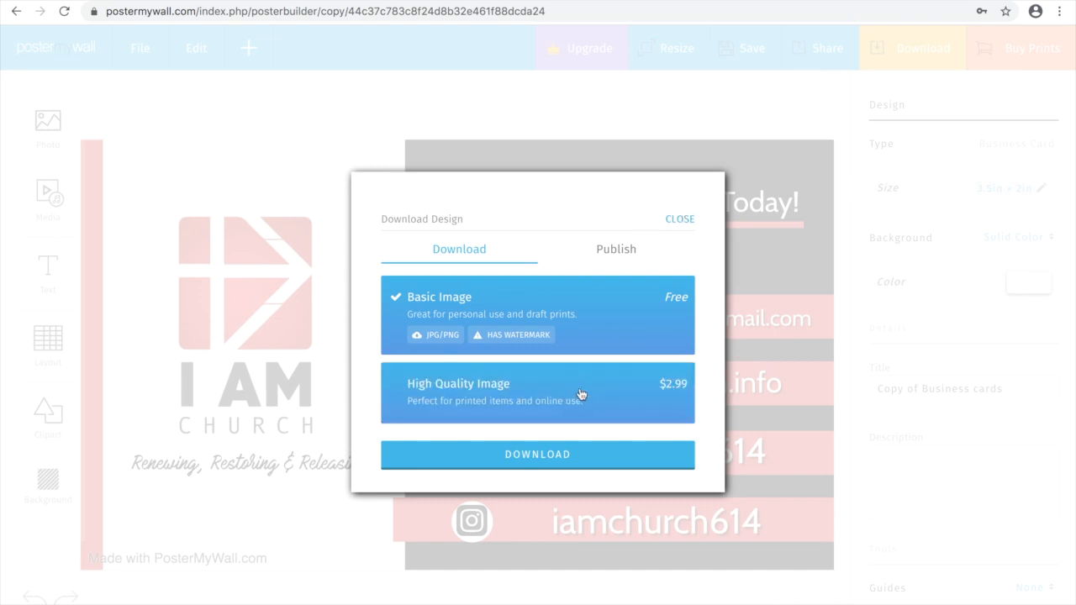
{"action": "left_click", "coordinate": [679, 220]}
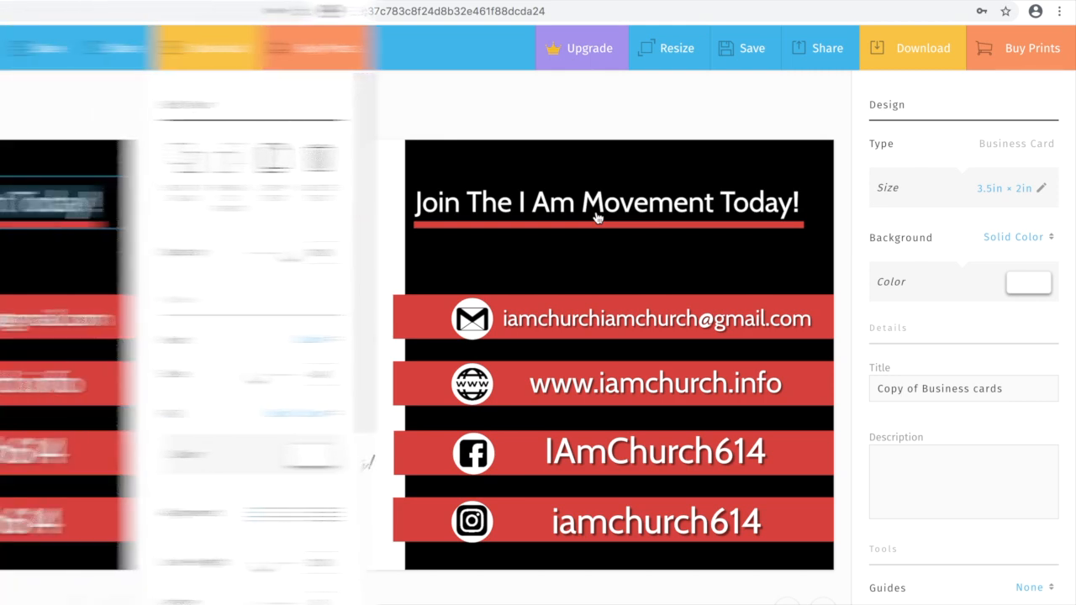
Replace the template headline with 'We elevate the profile of black owned businesses.'.
{"action": "double_click", "coordinate": [555, 195]}
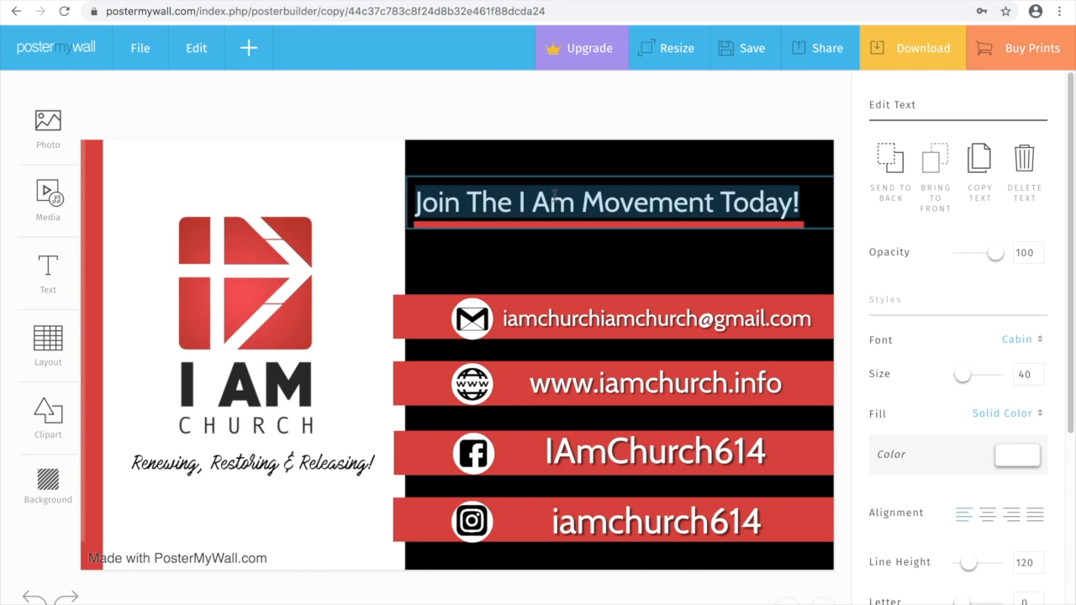
{"action": "type", "text": "W"}
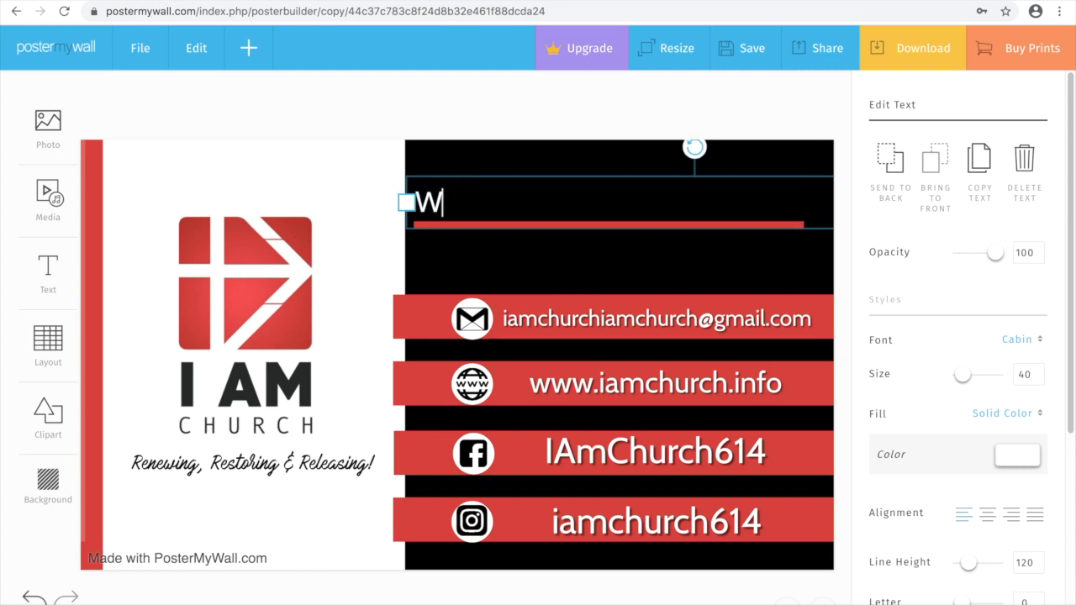
{"action": "type", "text": "e eleval"}
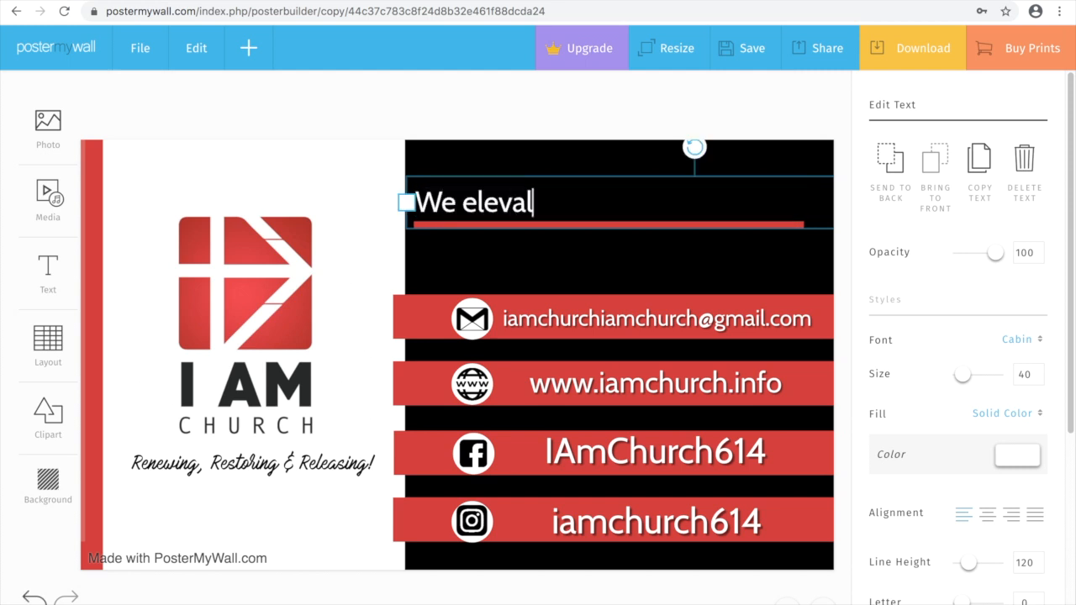
{"action": "key", "text": "BackSpace"}
{"action": "key", "text": "BackSpace"}
{"action": "type", "text": "ate the"}
{"action": "type", "text": "pro"}
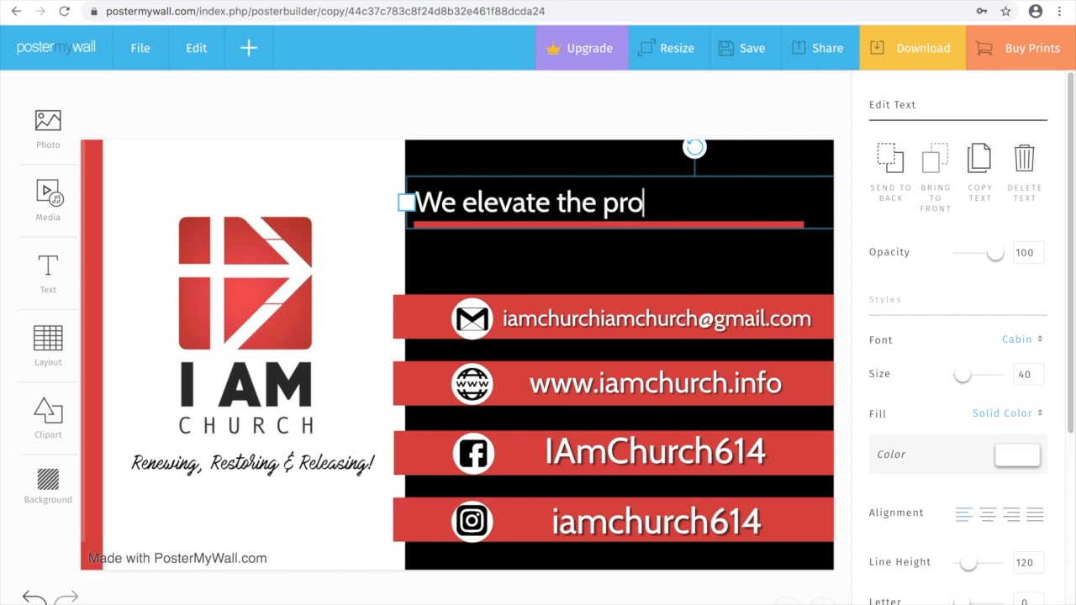
{"action": "type", "text": "file"}
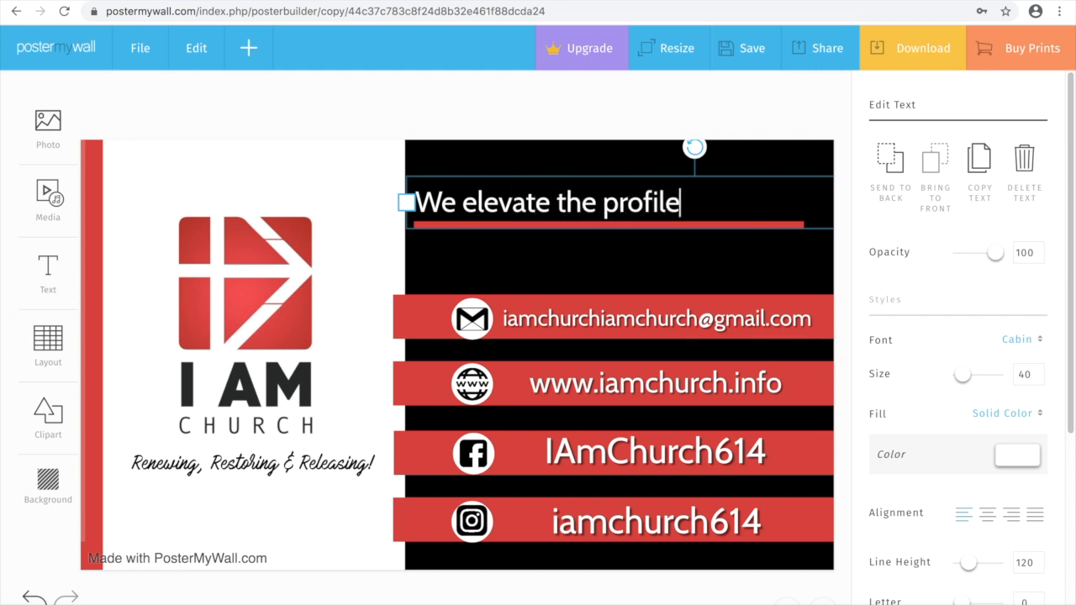
{"action": "type", "text": " of black b"}
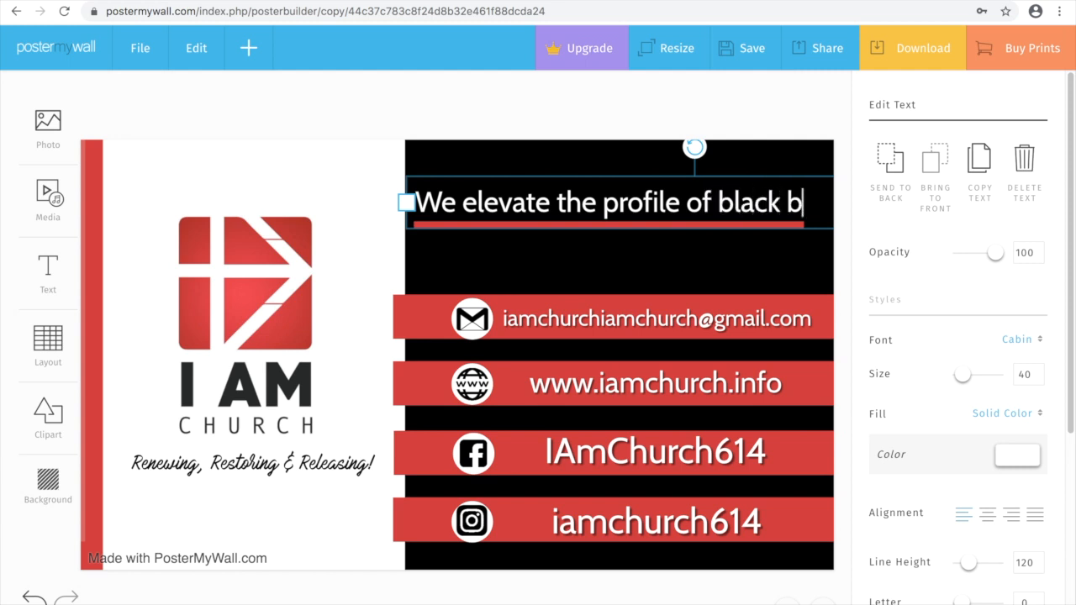
{"action": "key", "text": "BackSpace"}
{"action": "type", "text": "owne"}
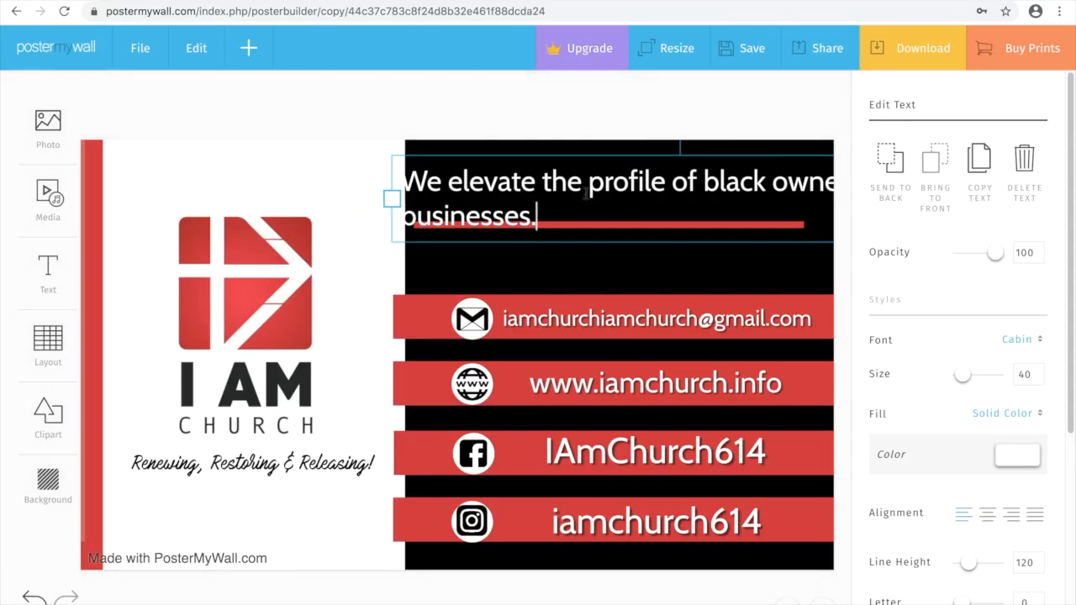
Widen the headline box and lower the headline font size to 26.
{"action": "left_click_drag", "start_coordinate": [391, 197], "coordinate": [340, 183]}
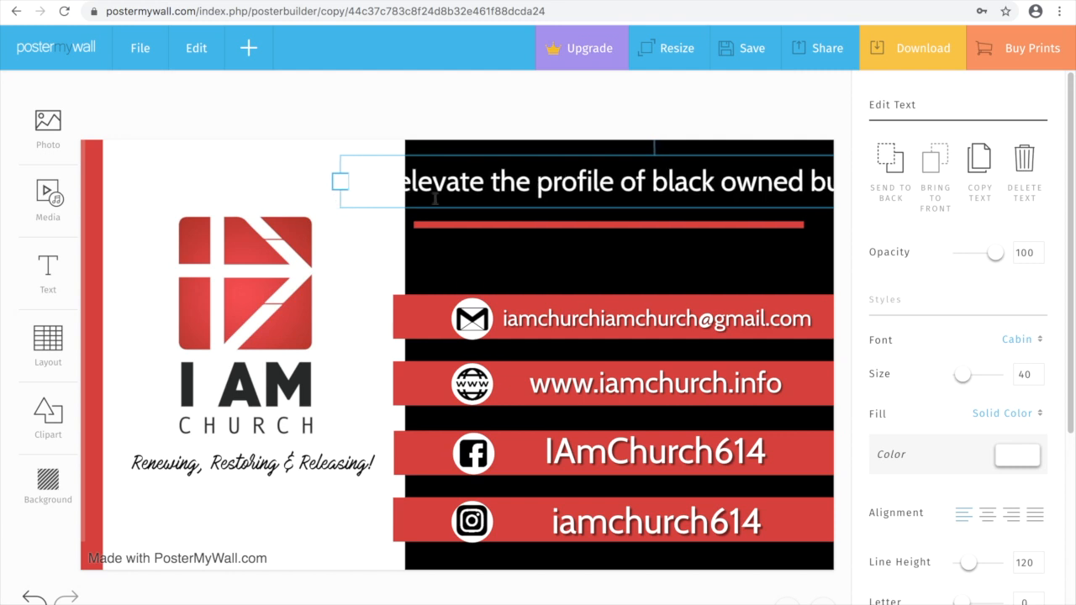
{"action": "left_click", "coordinate": [647, 181]}
{"action": "key", "text": "ctrl+a"}
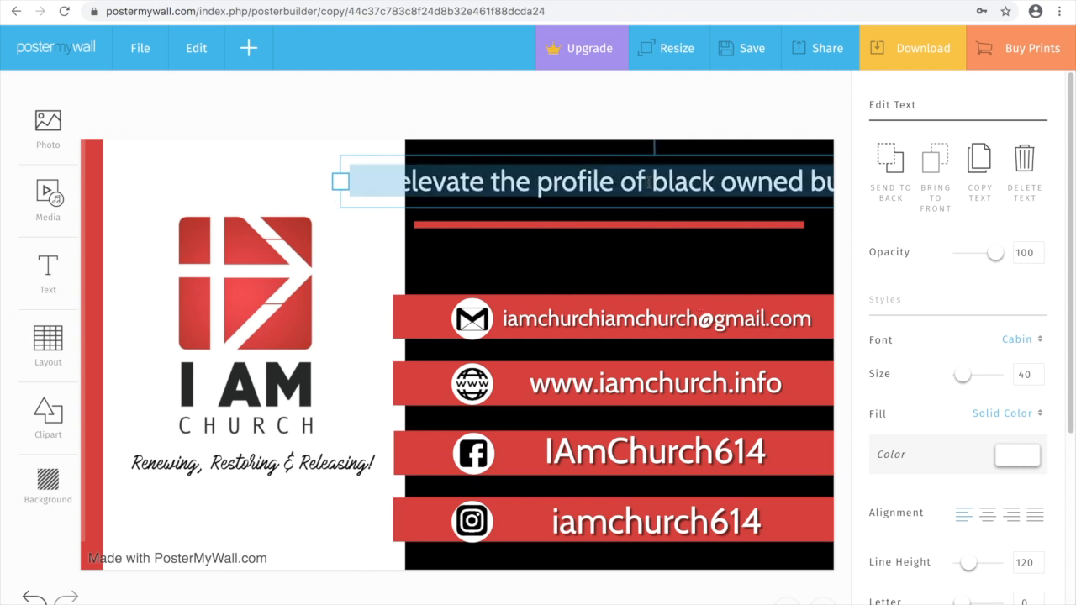
{"action": "left_click", "coordinate": [1040, 377]}
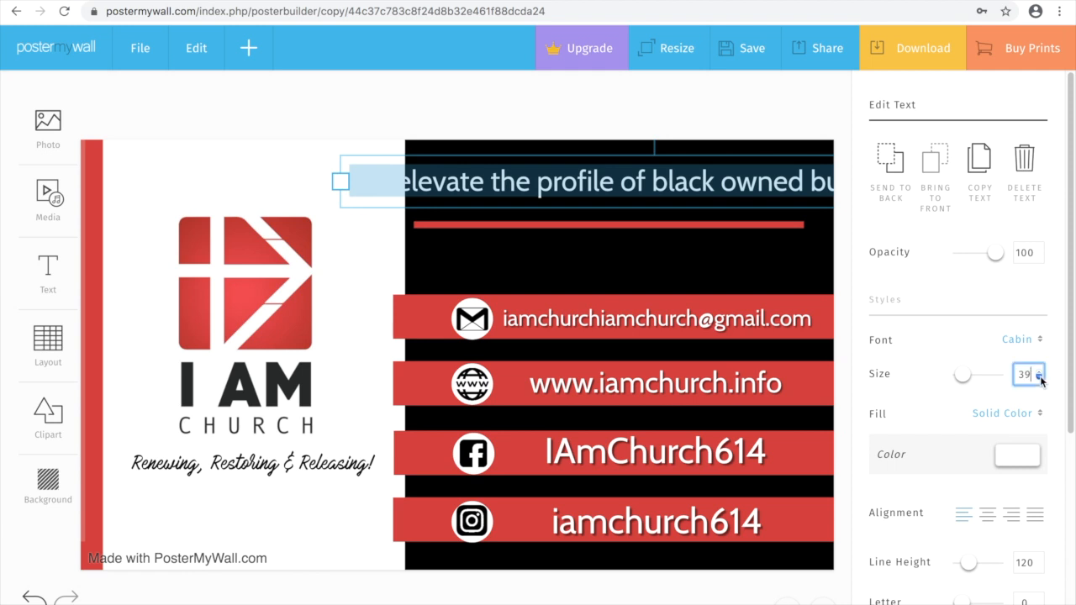
{"action": "left_click", "coordinate": [1040, 378]}
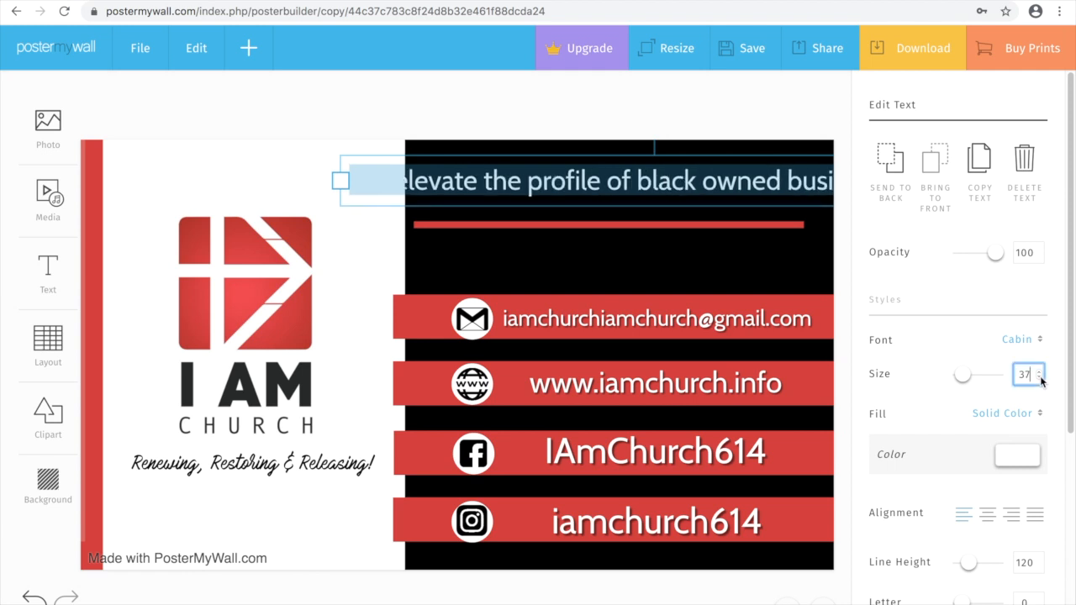
{"action": "left_click", "coordinate": [1040, 378]}
{"action": "left_click", "coordinate": [1040, 377]}
{"action": "left_click", "coordinate": [1040, 377]}
{"action": "left_click", "coordinate": [1040, 378]}
{"action": "left_click", "coordinate": [1040, 378]}
{"action": "left_click", "coordinate": [1040, 378]}
{"action": "left_click", "coordinate": [1040, 378]}
{"action": "left_click", "coordinate": [1040, 378]}
{"action": "left_click", "coordinate": [1041, 377]}
{"action": "left_click", "coordinate": [1040, 378]}
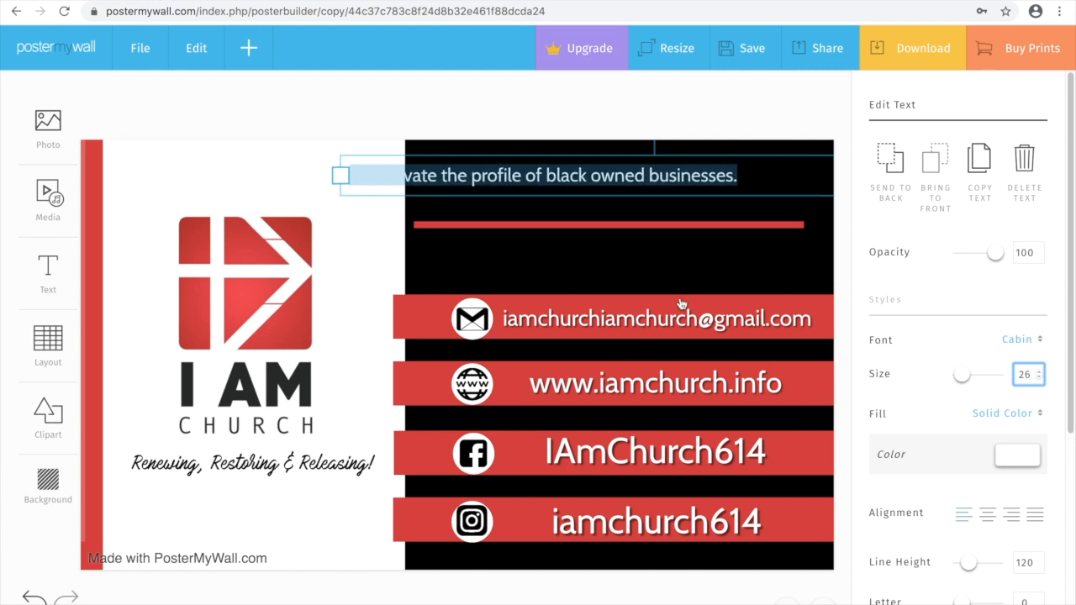
{"action": "left_click", "coordinate": [551, 254]}
Move the headline down above the red line, then select the email contact line.
{"action": "left_click", "coordinate": [513, 176]}
{"action": "left_click_drag", "start_coordinate": [511, 175], "coordinate": [577, 198]}
{"action": "left_click", "coordinate": [504, 317]}
{"action": "left_click", "coordinate": [548, 318]}
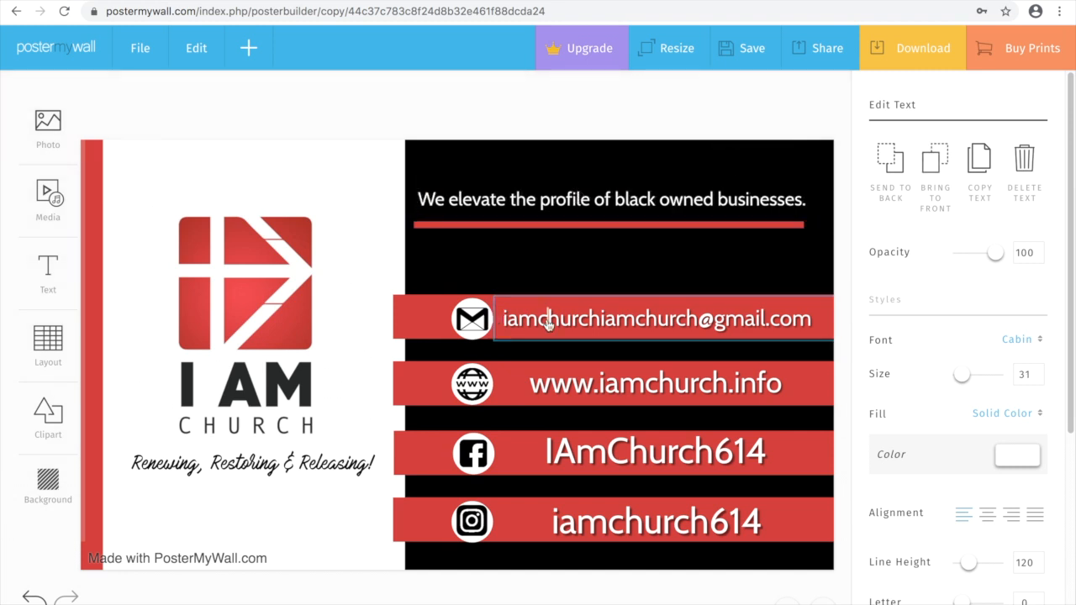
{"action": "left_click", "coordinate": [703, 320]}
{"action": "triple_click", "coordinate": [725, 322]}
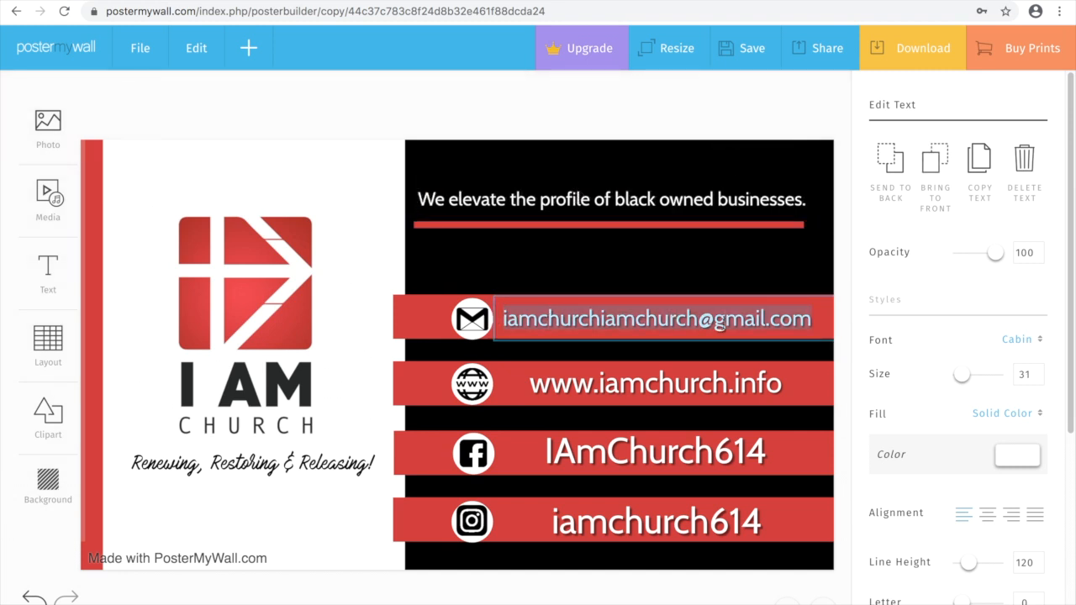
{"action": "triple_click", "coordinate": [716, 384]}
{"action": "type", "text": "www.blacklanta"}
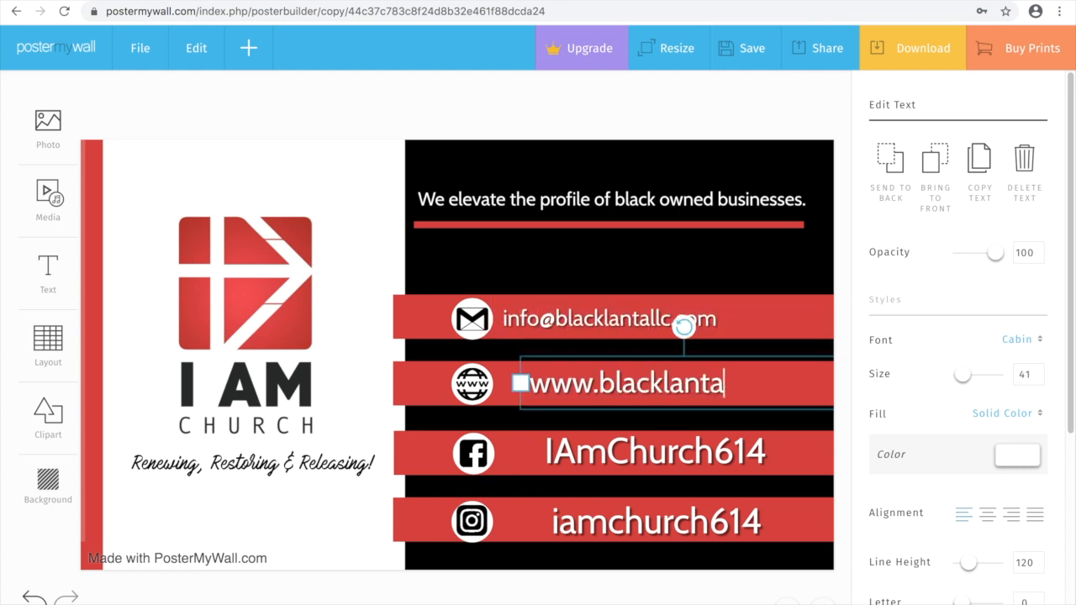
{"action": "type", "text": "ll.comc"}
{"action": "triple_click", "coordinate": [656, 453]}
{"action": "type", "text": "BLACKLANTA"}
{"action": "triple_click", "coordinate": [656, 522]}
{"action": "type", "text": "@BlacklantaLLC"}
{"action": "left_click", "coordinate": [383, 245]}
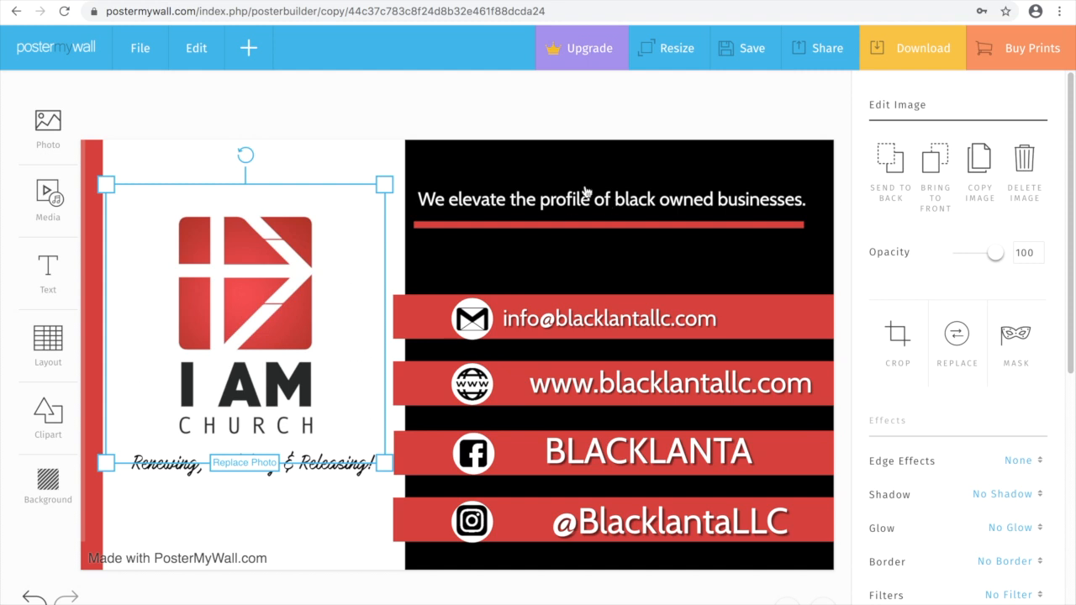
{"action": "left_click", "coordinate": [452, 109]}
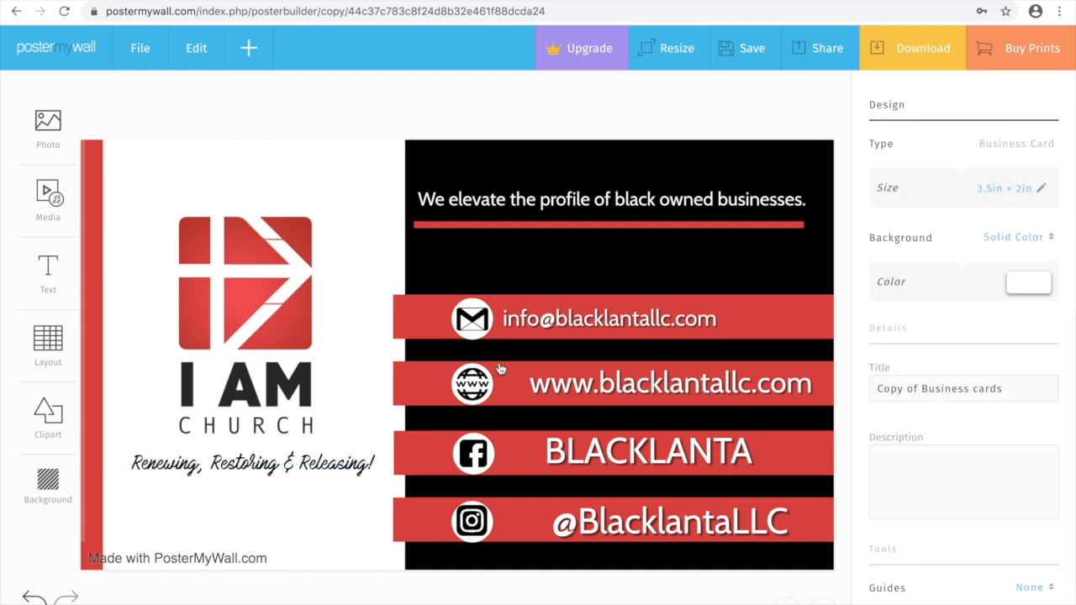
{"action": "left_click", "coordinate": [426, 319]}
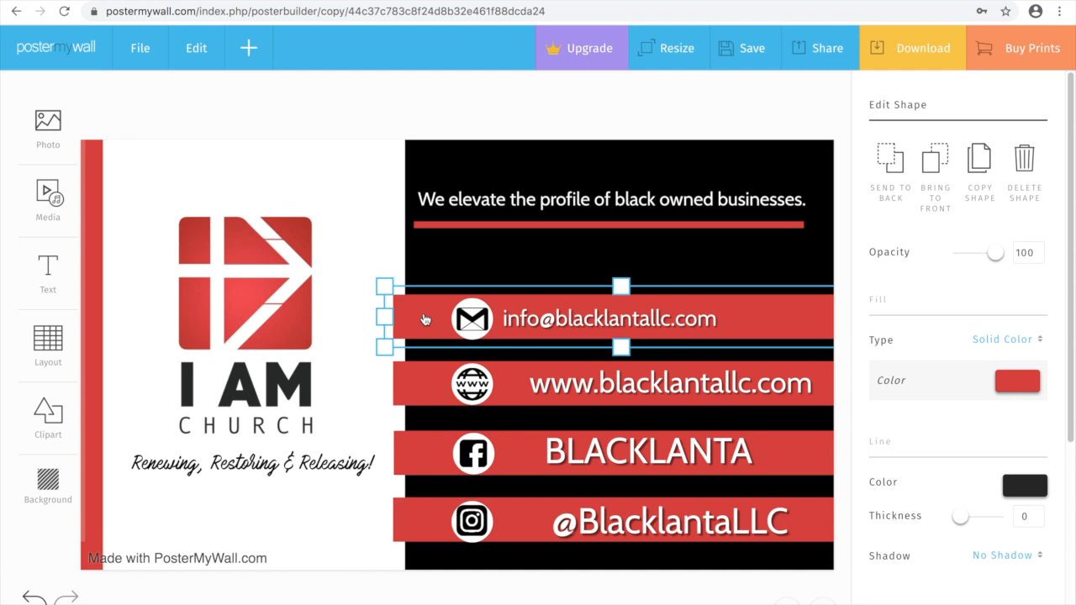
Recolour the email bar from red to gold (ebb915).
{"action": "left_click", "coordinate": [1014, 392]}
{"action": "left_click", "coordinate": [980, 494]}
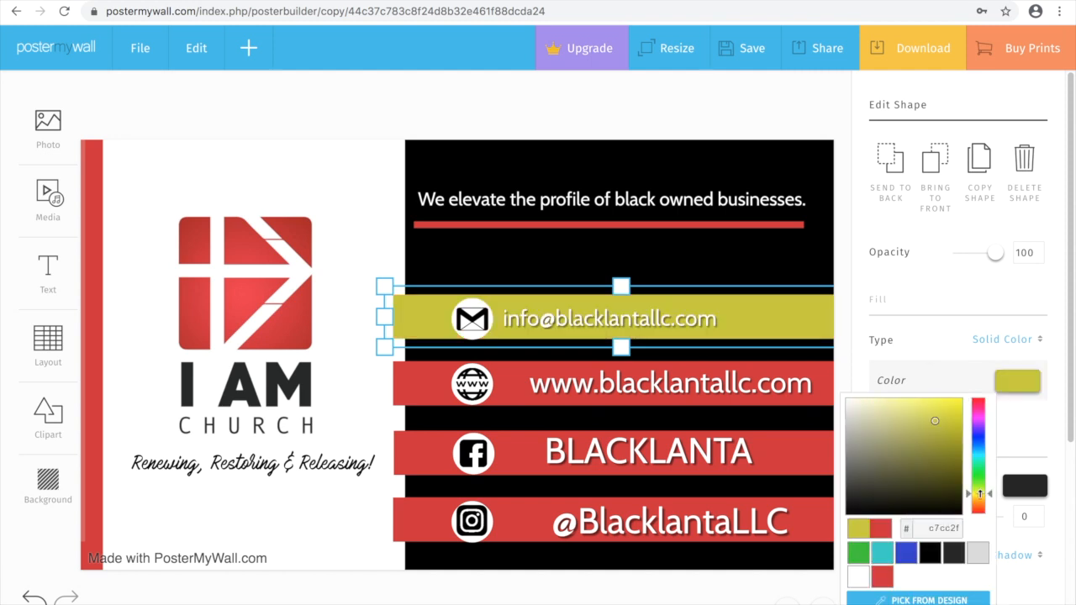
{"action": "left_click_drag", "start_coordinate": [980, 495], "coordinate": [979, 499]}
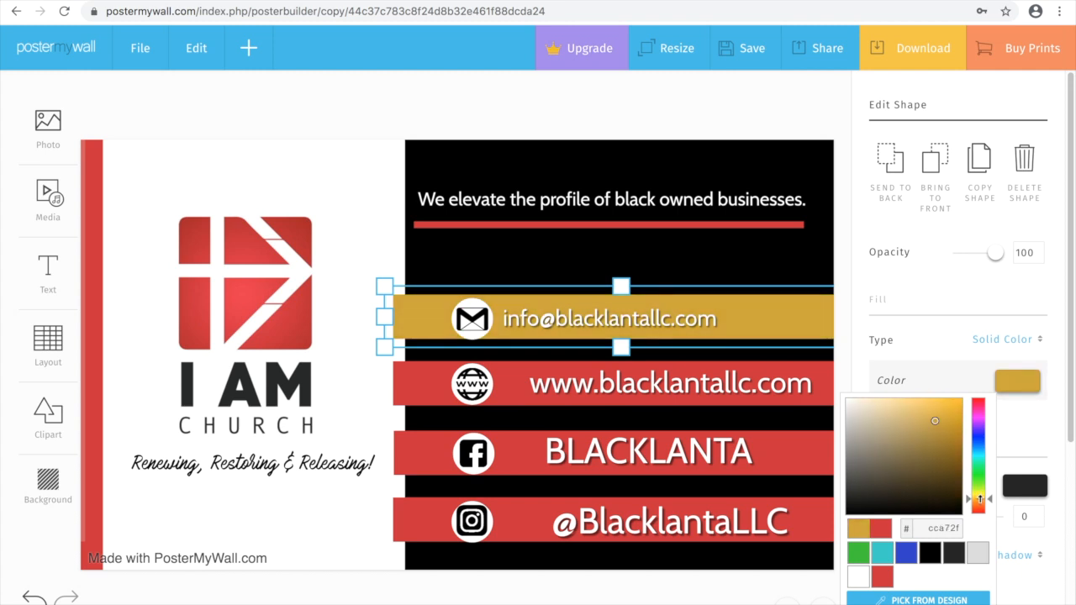
{"action": "left_click_drag", "start_coordinate": [937, 420], "coordinate": [949, 410]}
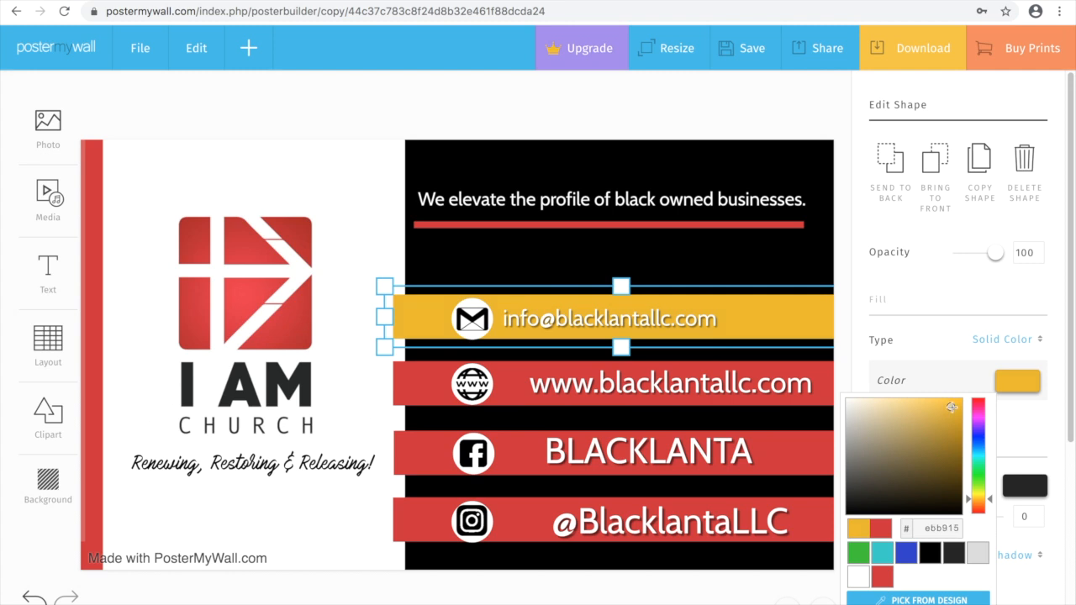
{"action": "left_click", "coordinate": [820, 405]}
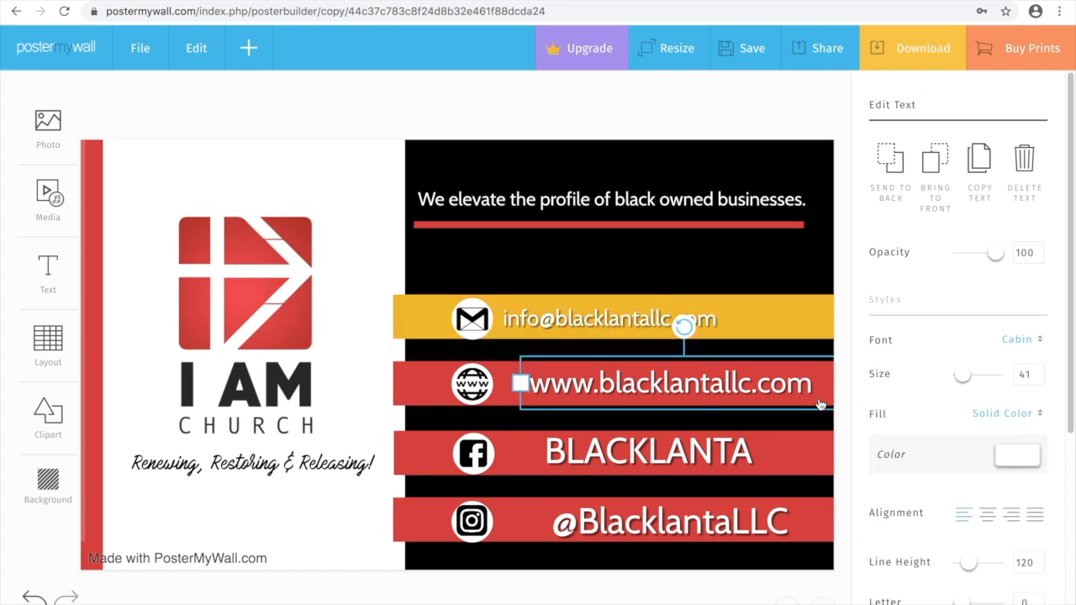
Make the website, BLACKLANTA and Instagram bars the same gold.
{"action": "left_click", "coordinate": [427, 378]}
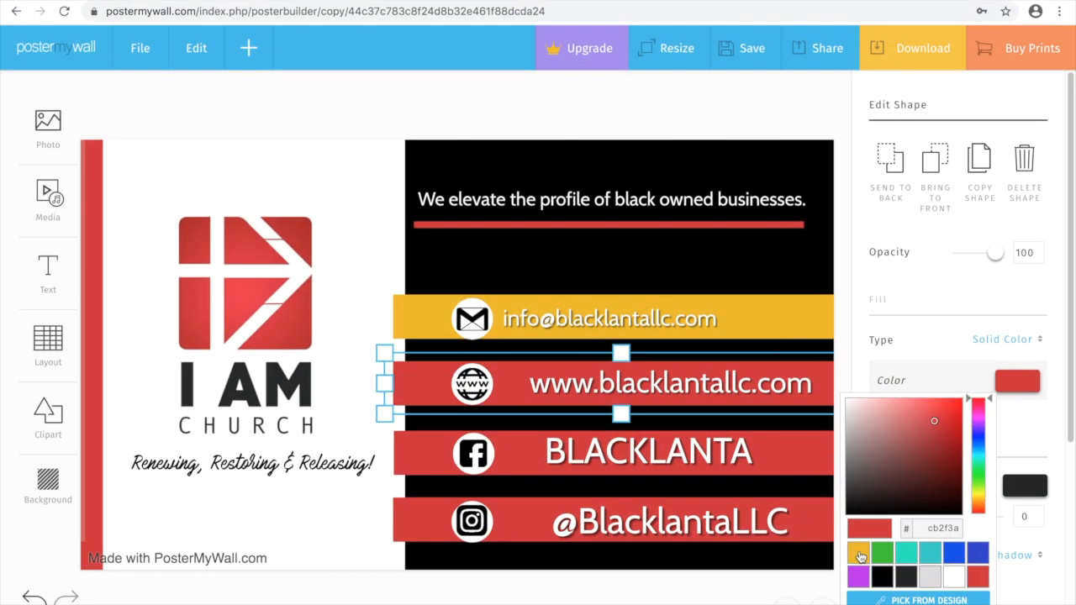
{"action": "left_click", "coordinate": [859, 553]}
{"action": "left_click", "coordinate": [511, 469]}
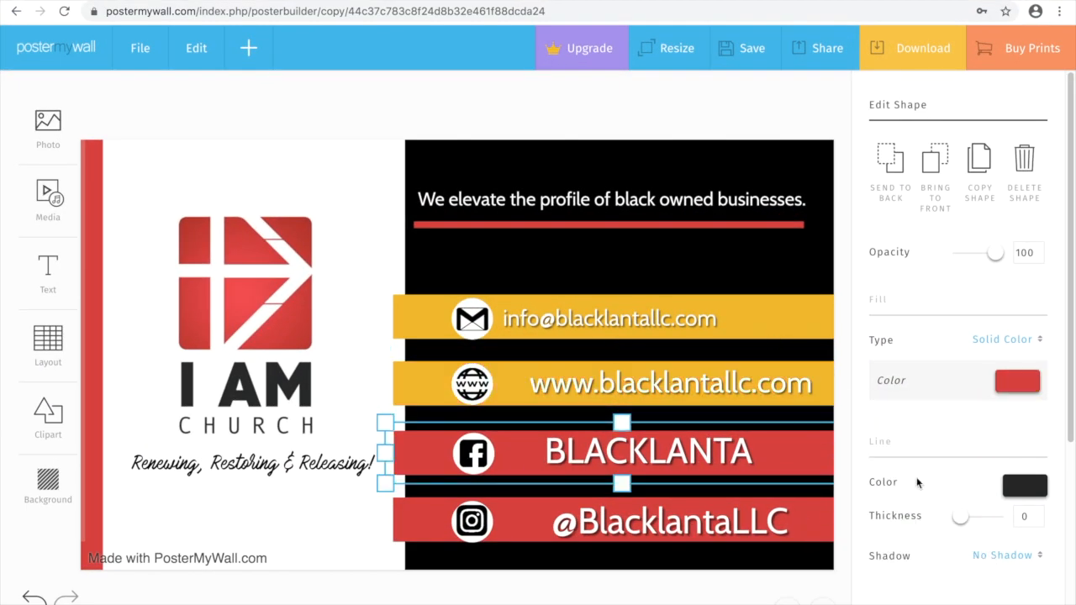
{"action": "left_click", "coordinate": [1009, 382]}
{"action": "left_click", "coordinate": [858, 553]}
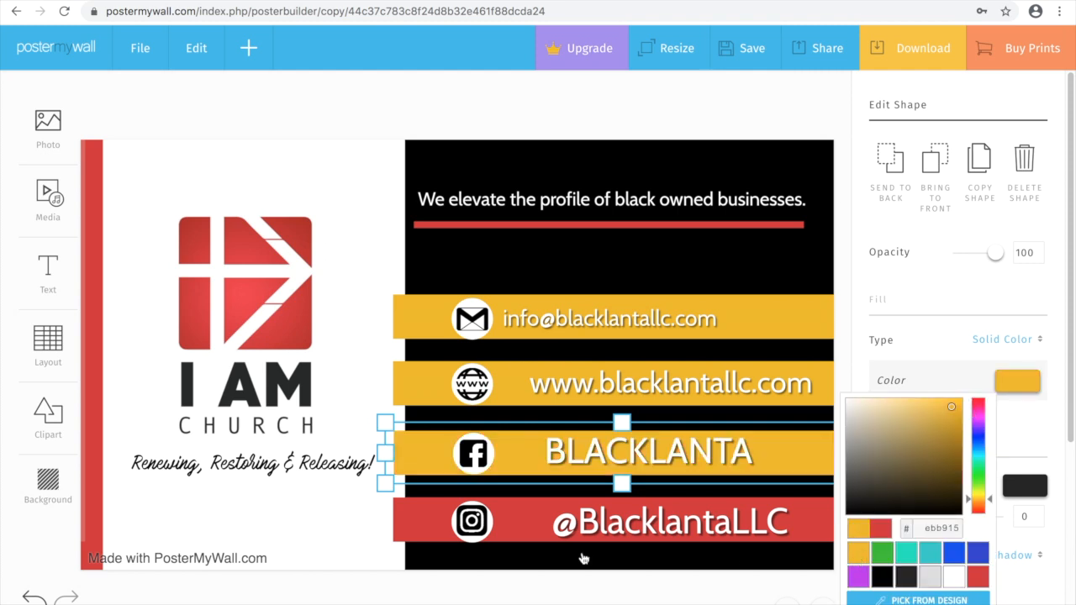
{"action": "left_click", "coordinate": [504, 527]}
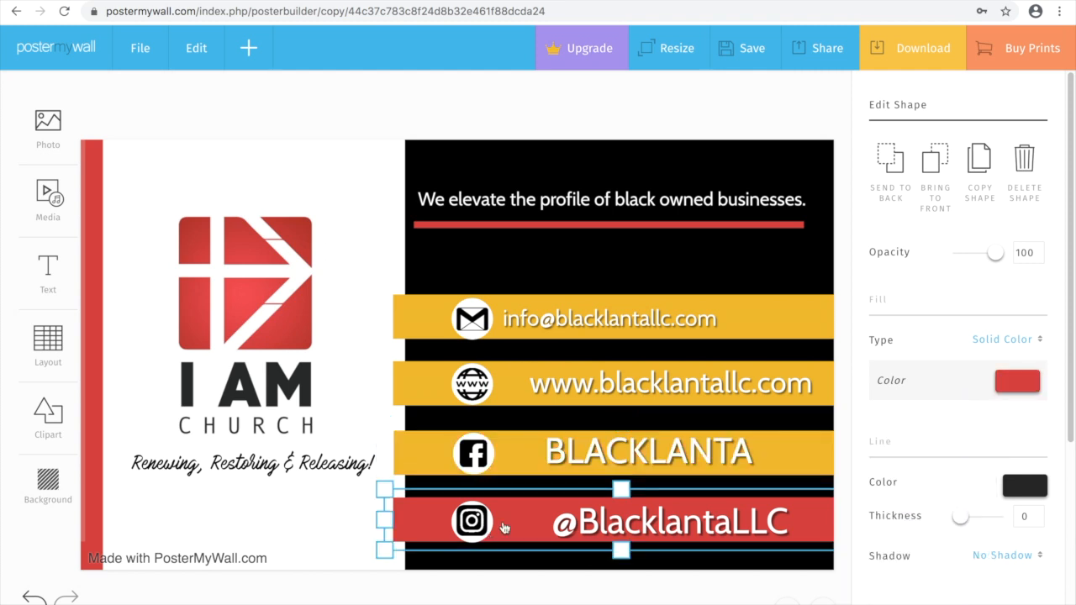
{"action": "left_click", "coordinate": [1005, 381]}
{"action": "left_click", "coordinate": [859, 553]}
Turn the headline underline and the left edge stripe gold.
{"action": "left_click", "coordinate": [555, 226]}
{"action": "left_click", "coordinate": [1027, 378]}
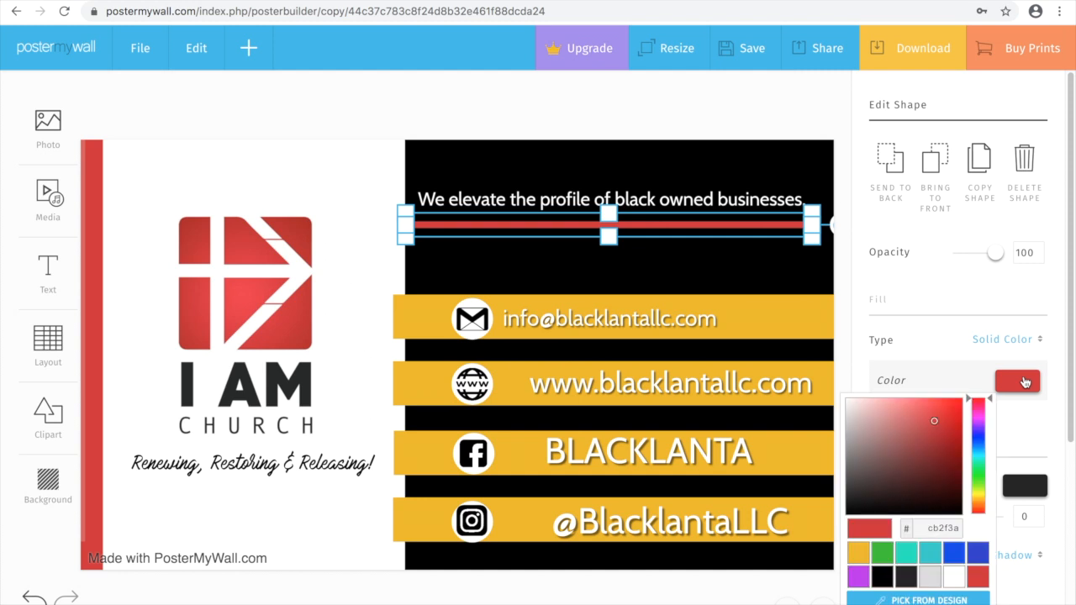
{"action": "left_click", "coordinate": [860, 556]}
{"action": "left_click", "coordinate": [89, 197]}
{"action": "left_click", "coordinate": [96, 157]}
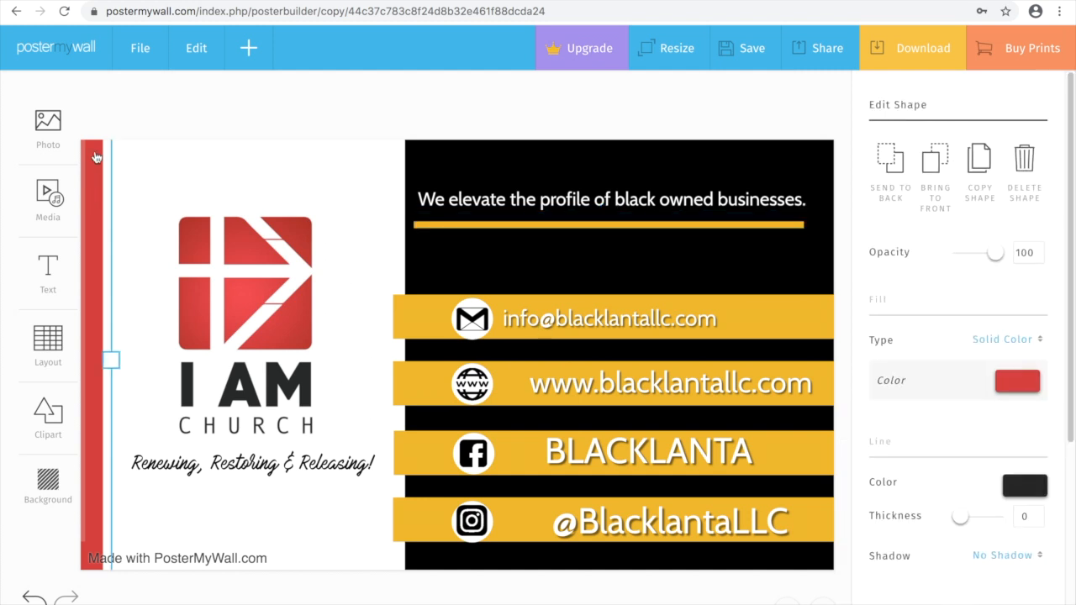
{"action": "left_click", "coordinate": [1032, 378]}
{"action": "left_click", "coordinate": [859, 553]}
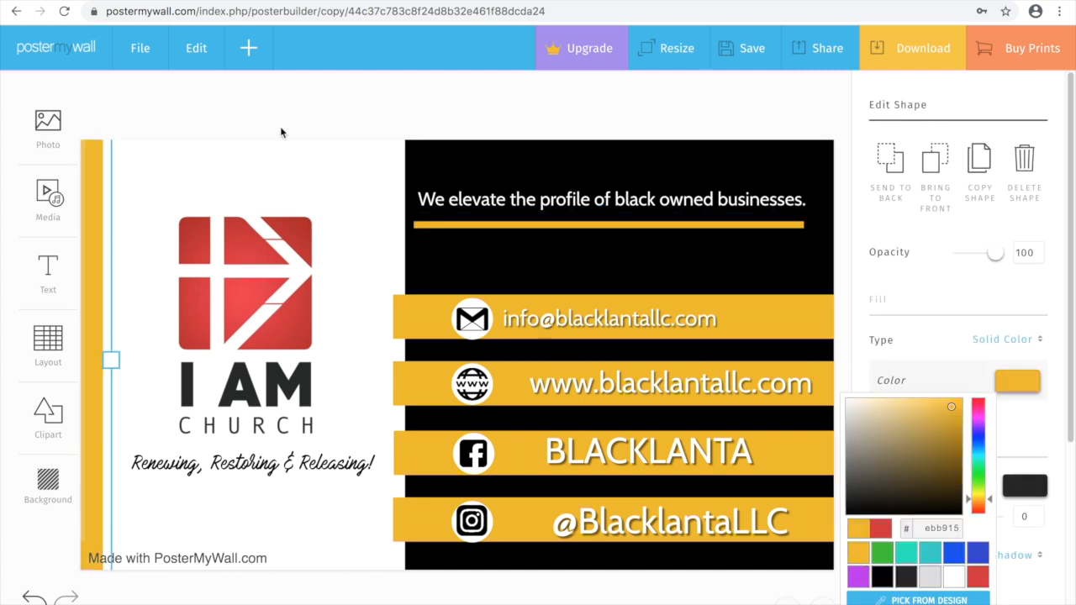
{"action": "left_click", "coordinate": [231, 308]}
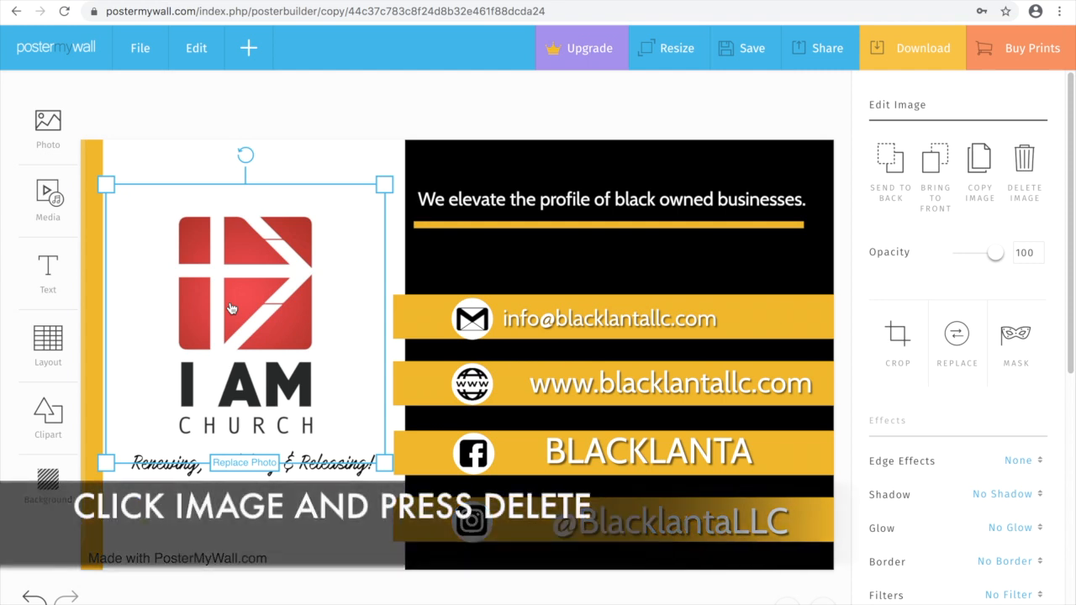
Delete the I AM CHURCH logo and open a new browser tab.
{"action": "key", "text": "Delete"}
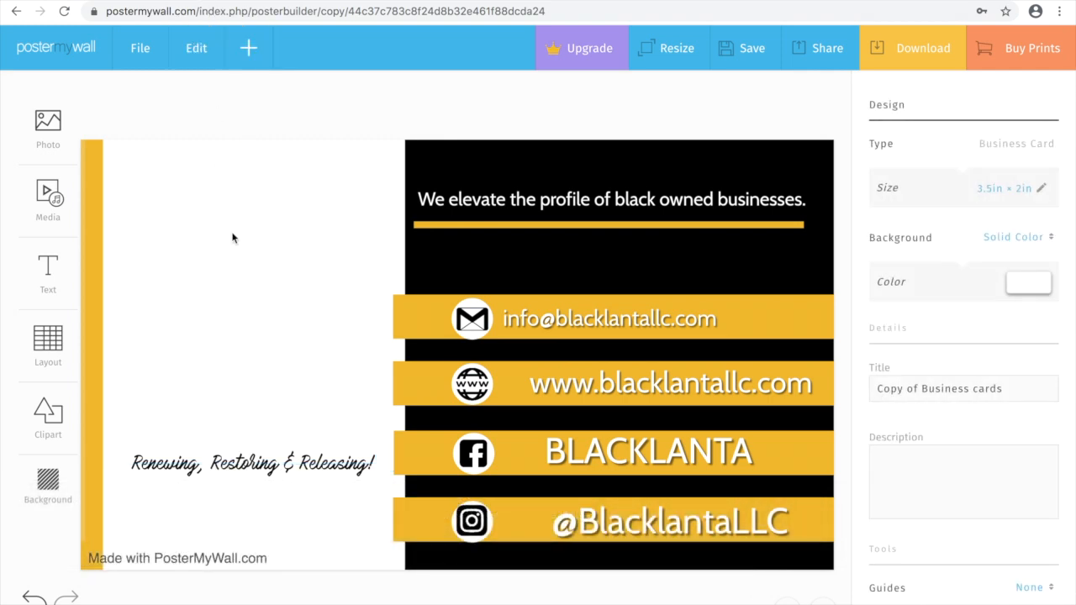
{"action": "key", "text": "super+t"}
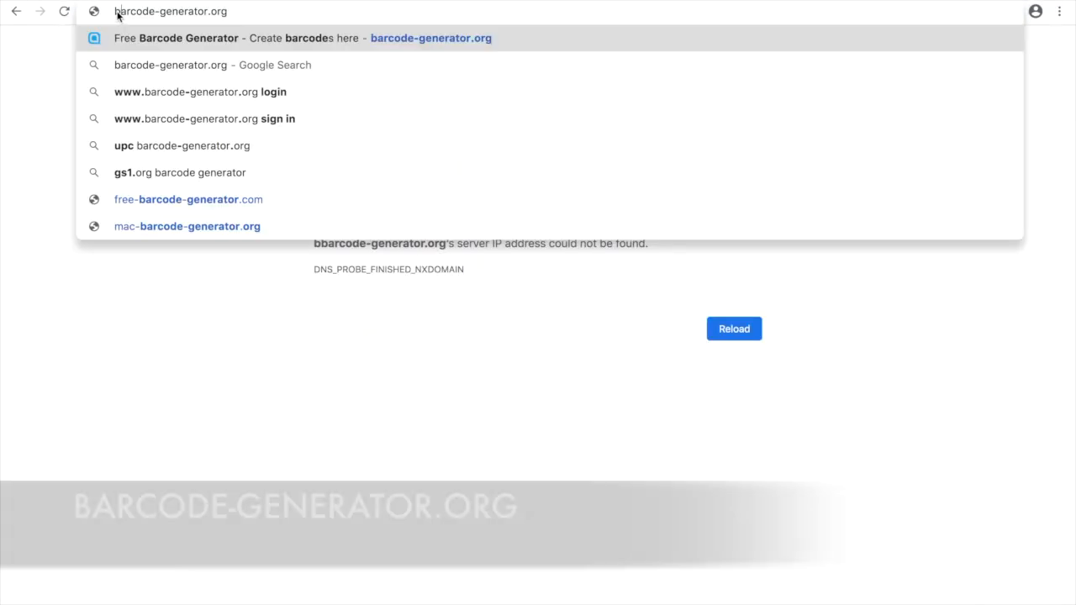
Load barcode-generator.org and switch the code type to vCard.
{"action": "key", "text": "Return"}
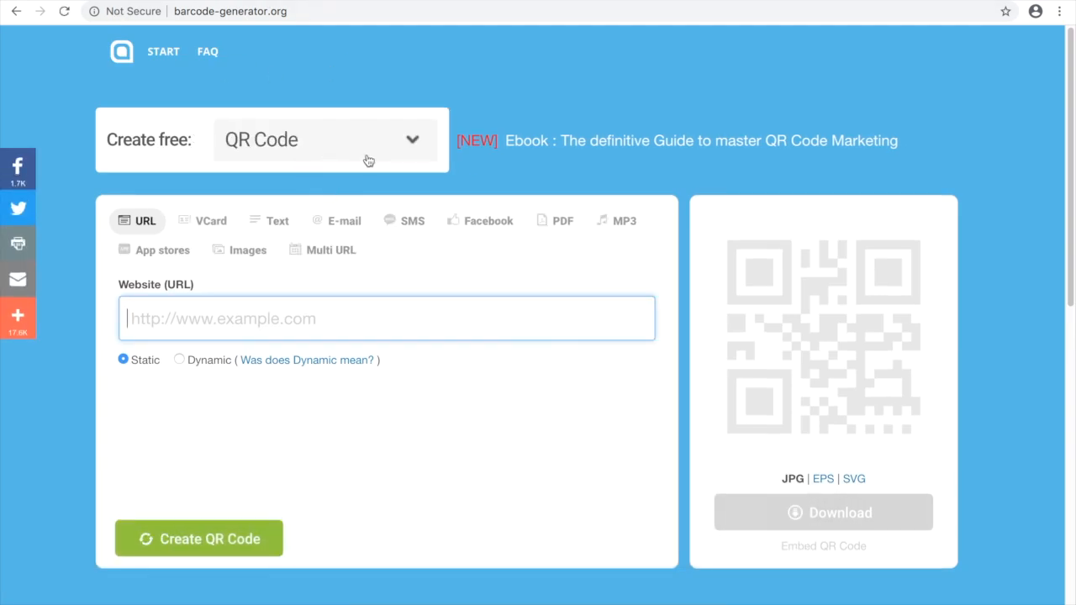
{"action": "left_click", "coordinate": [254, 145]}
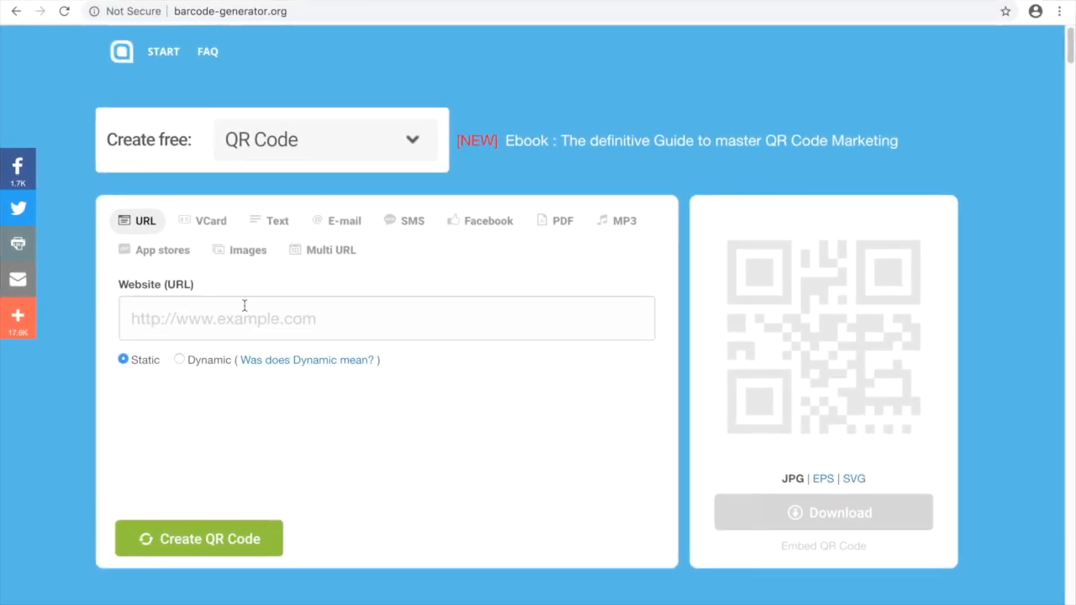
{"action": "left_click", "coordinate": [215, 225]}
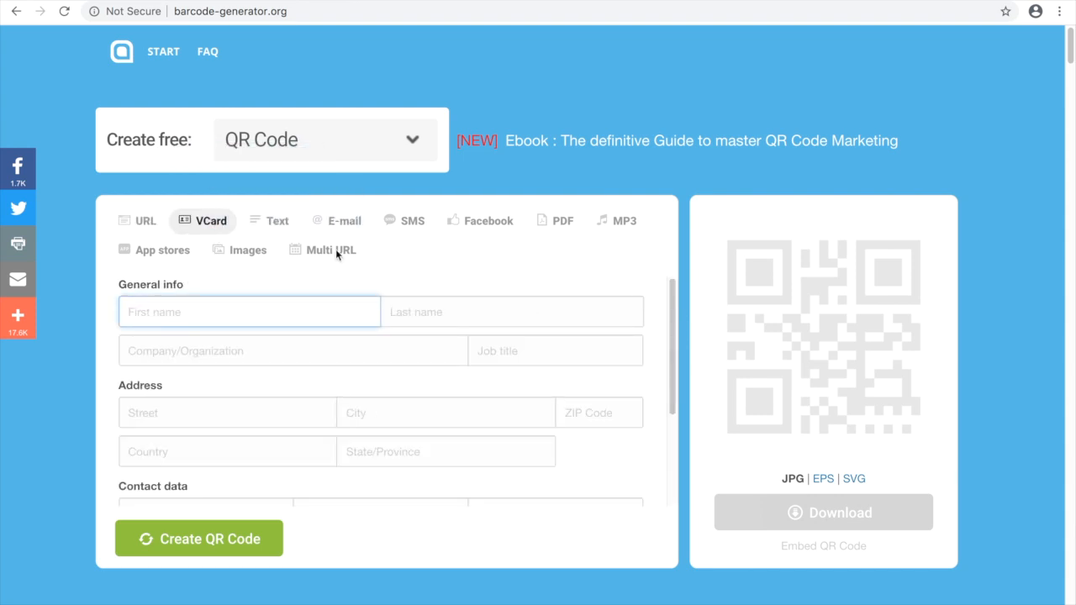
{"action": "left_click_drag", "start_coordinate": [677, 337], "coordinate": [677, 387]}
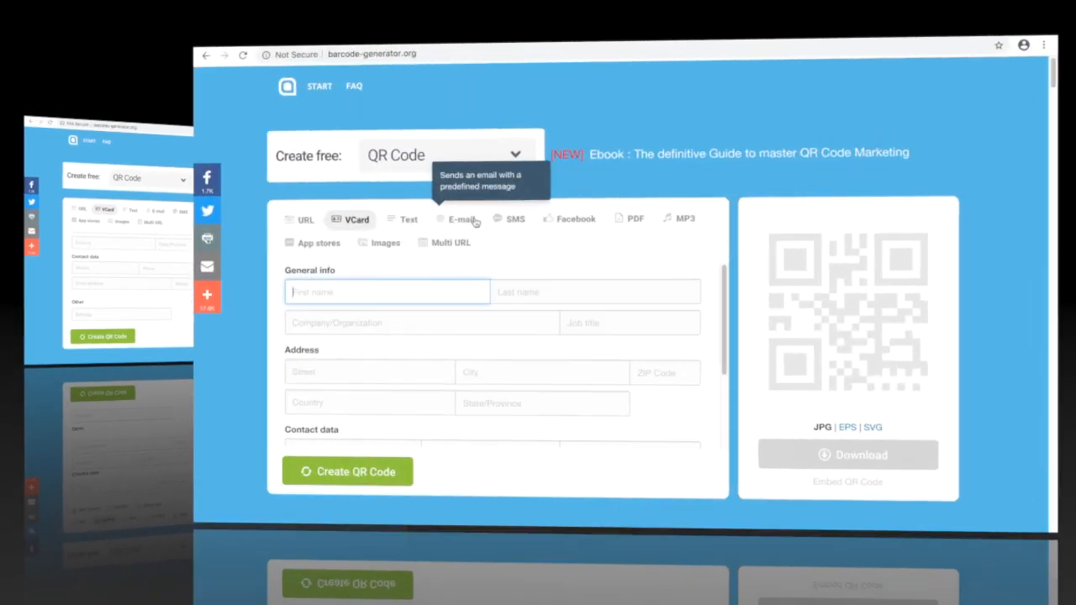
Browse the E-mail, SMS, Facebook, PDF, MP3 and Images QR types, then choose URL.
{"action": "left_click", "coordinate": [361, 222]}
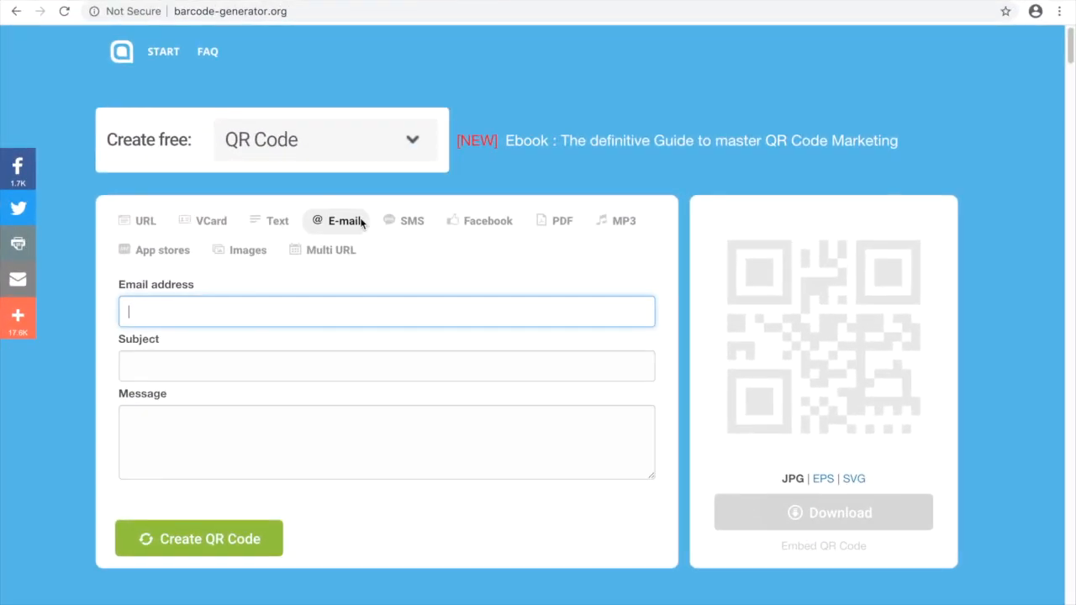
{"action": "left_click", "coordinate": [420, 225]}
{"action": "left_click", "coordinate": [465, 222]}
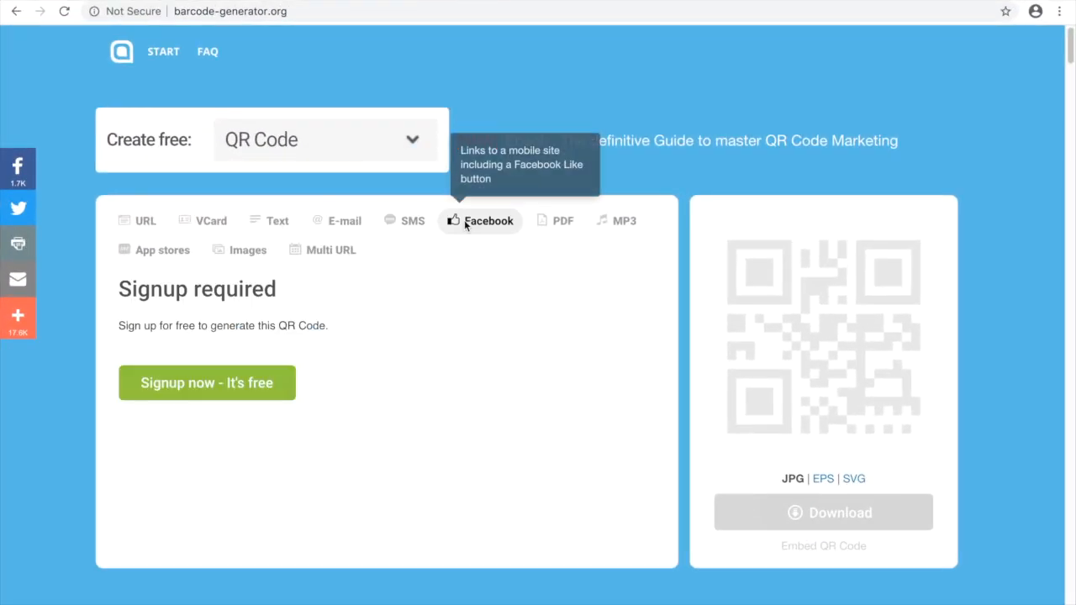
{"action": "left_click", "coordinate": [547, 226]}
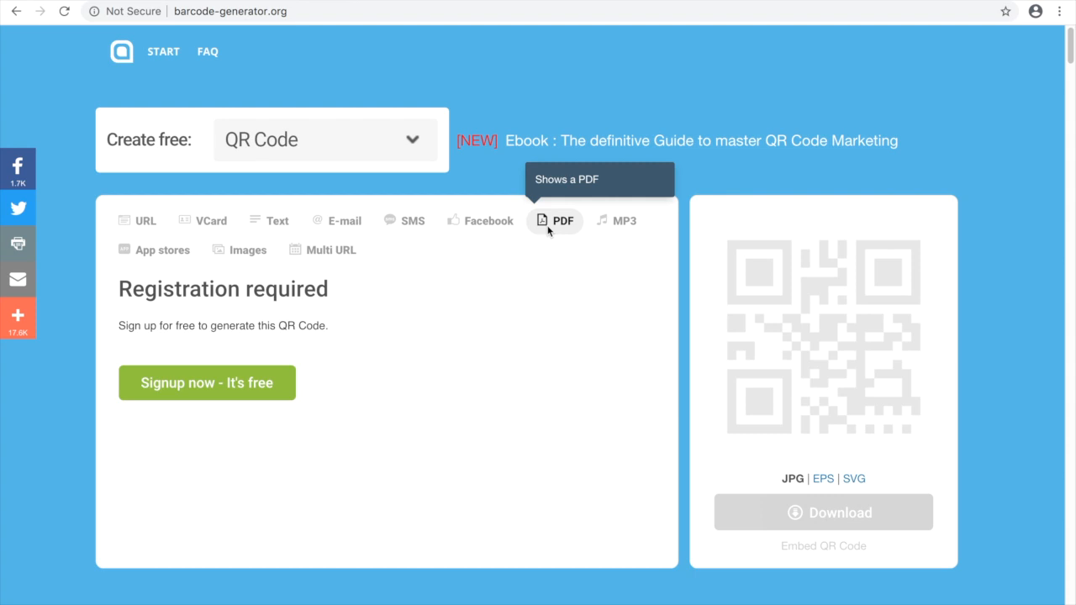
{"action": "left_click", "coordinate": [619, 228]}
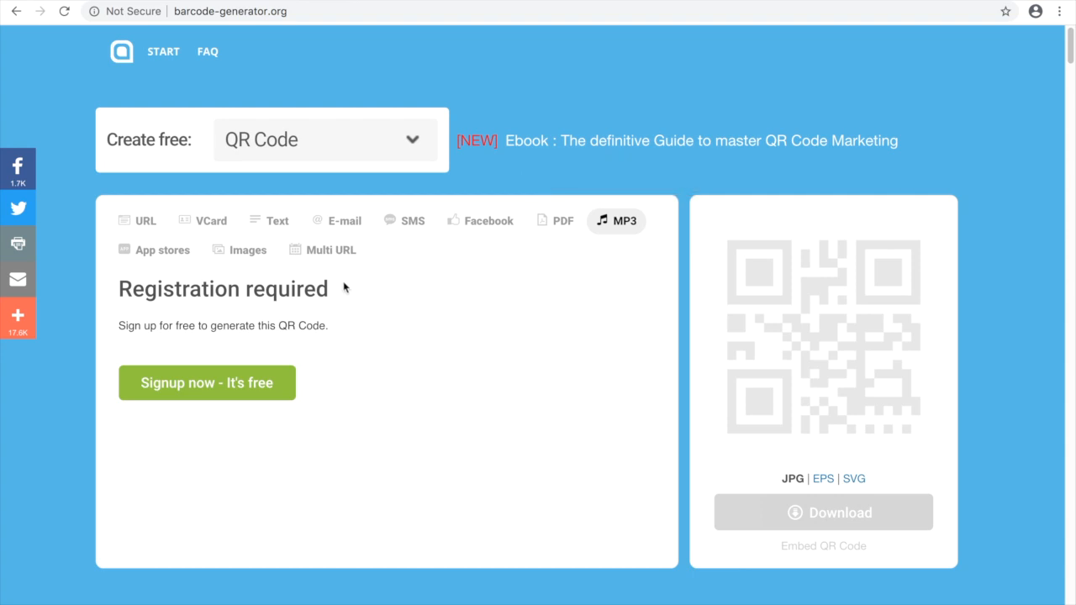
{"action": "left_click", "coordinate": [238, 256]}
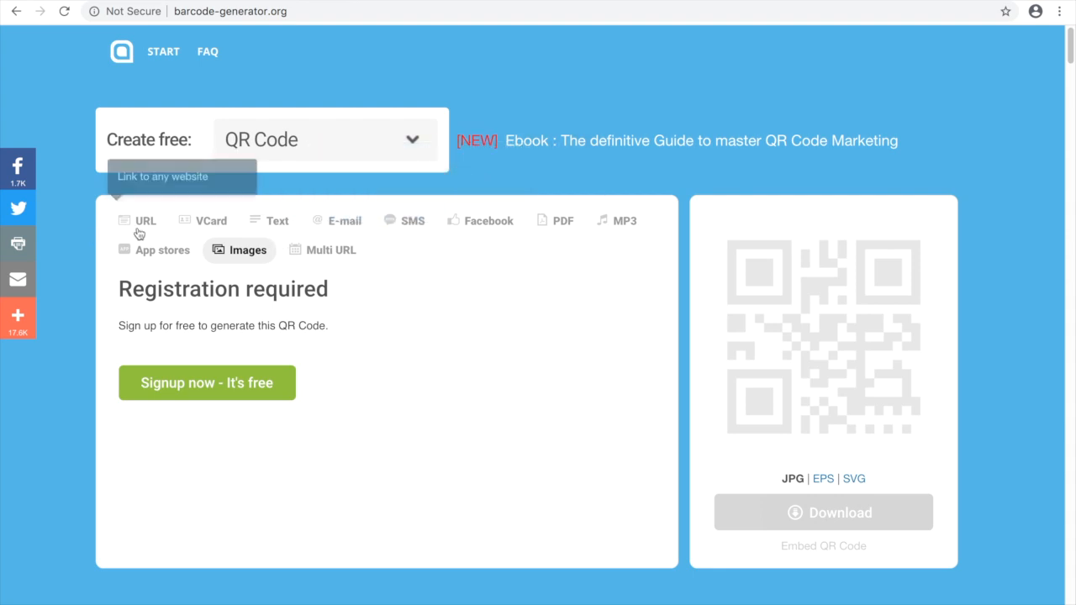
{"action": "left_click", "coordinate": [145, 224]}
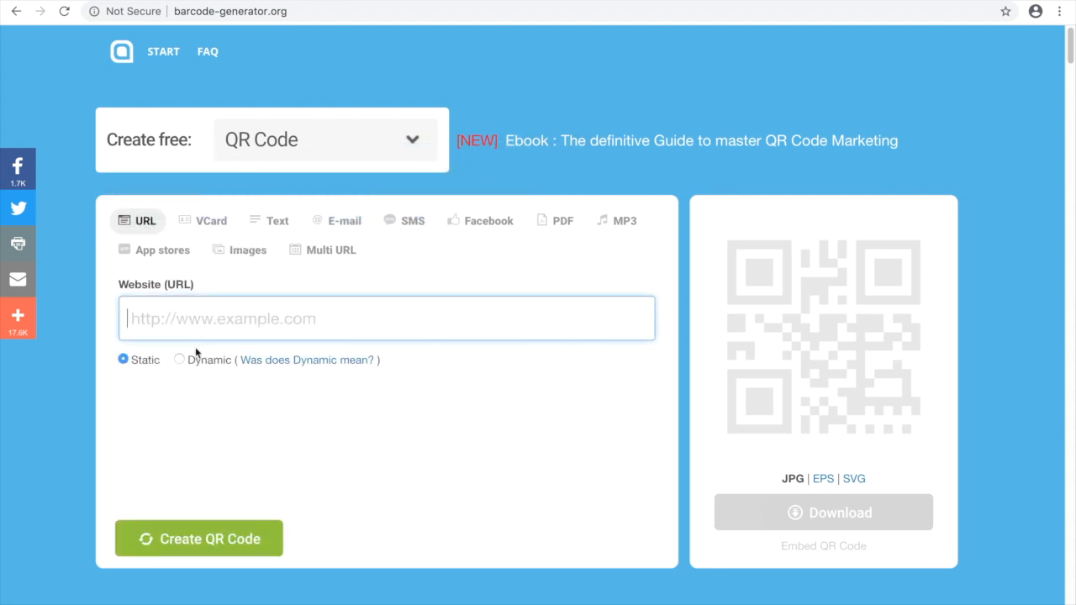
{"action": "type", "text": "http://www.blacklantallc.com"}
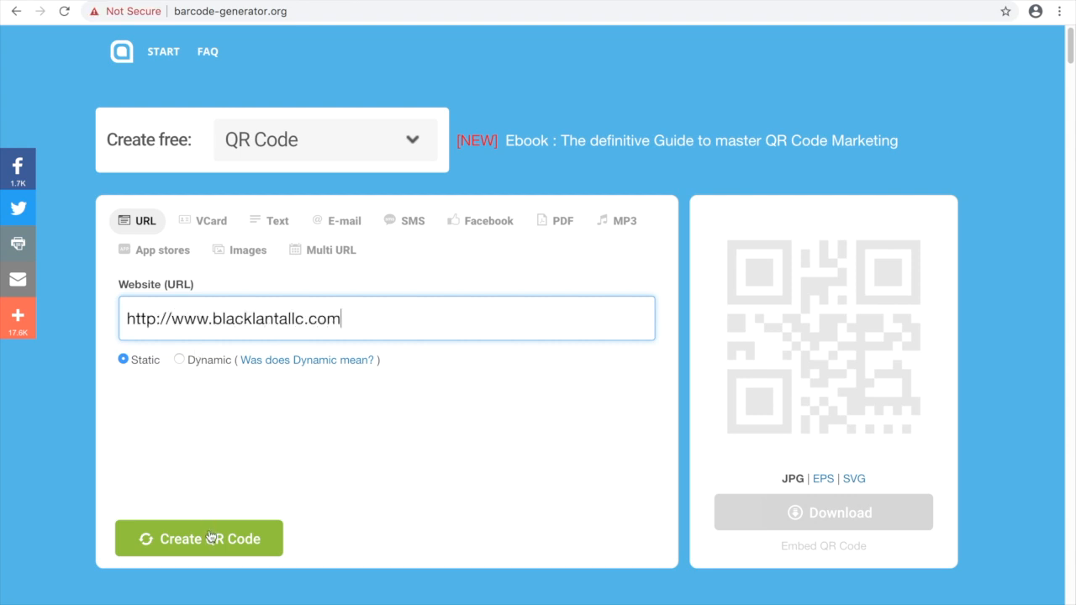
{"action": "left_click", "coordinate": [211, 537]}
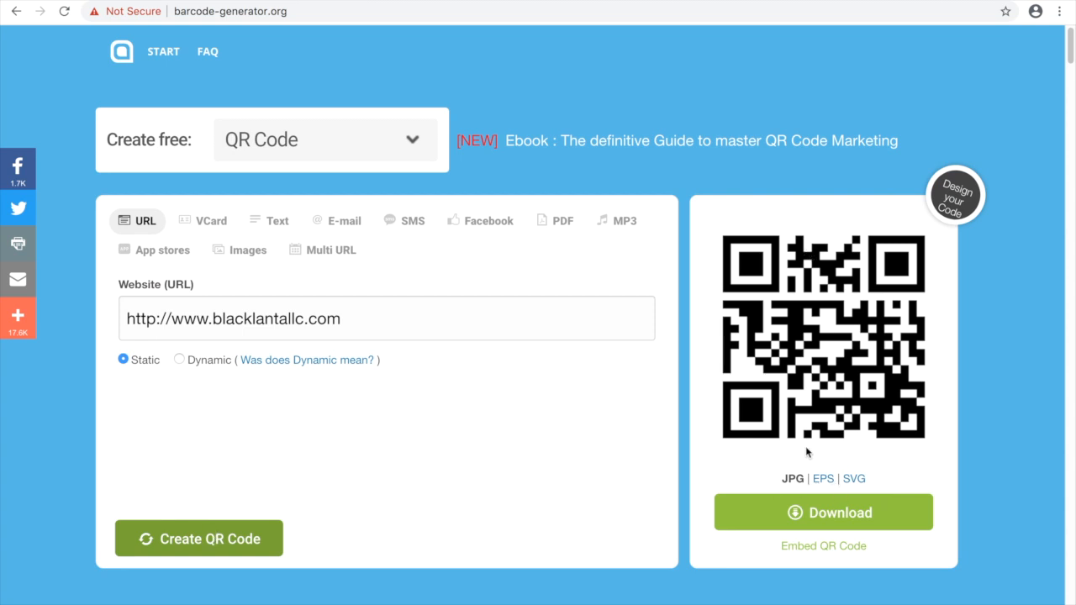
{"action": "left_click", "coordinate": [814, 513]}
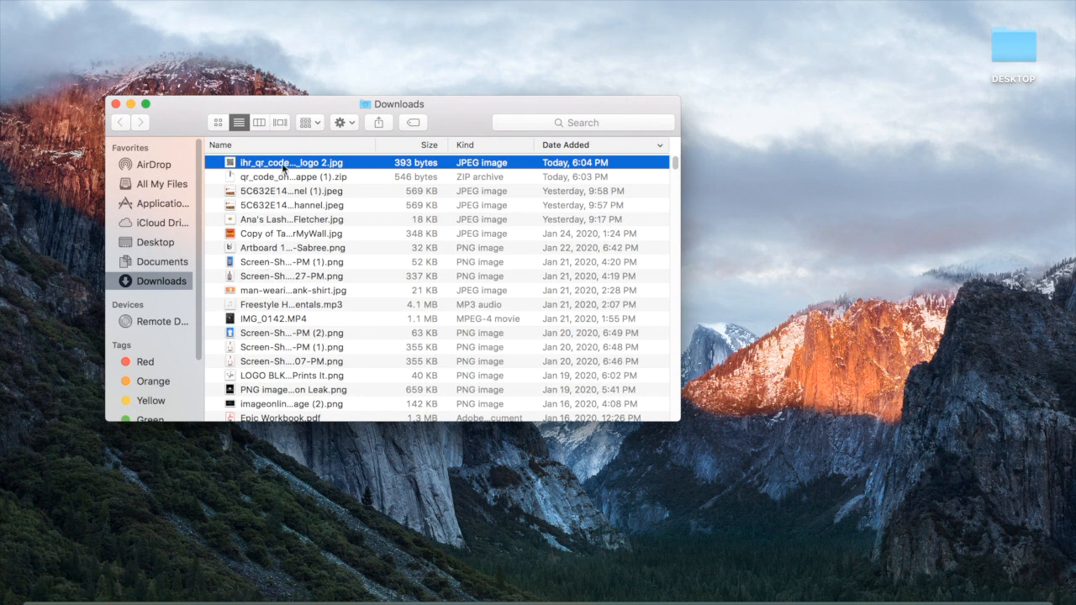
Open the downloaded QR code JPG in Preview and copy the file onto the desktop.
{"action": "double_click", "coordinate": [284, 167]}
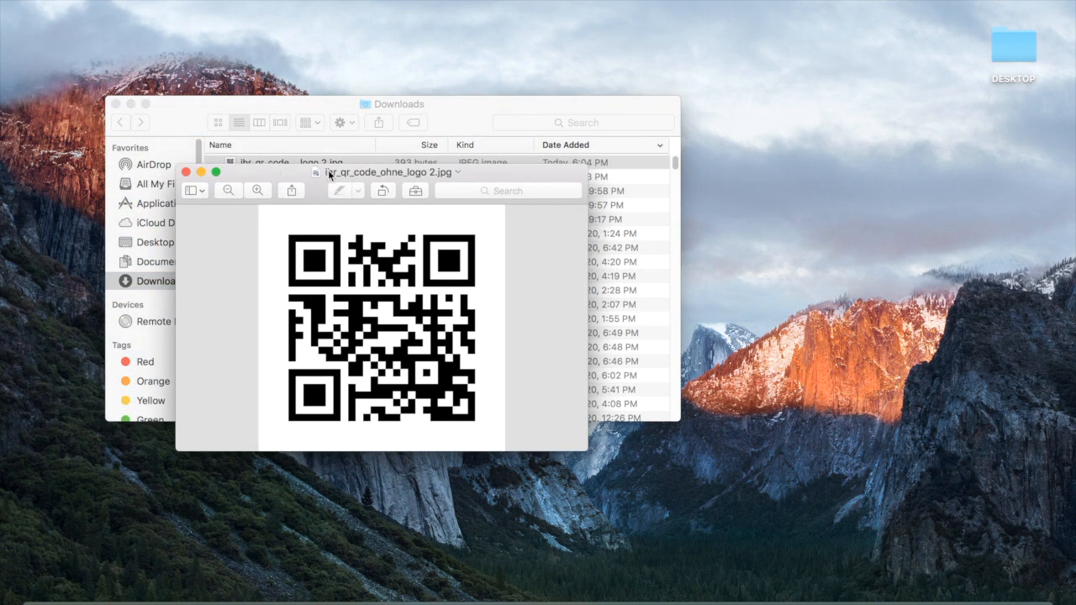
{"action": "left_click_drag", "start_coordinate": [316, 170], "coordinate": [313, 44]}
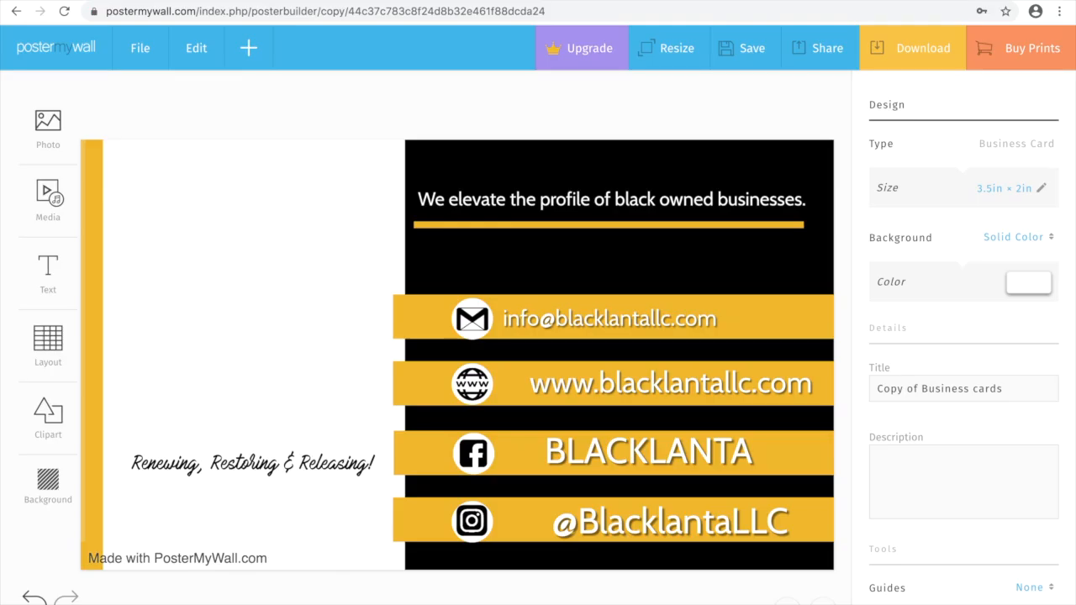
Upload the QR code JPG through Add from My Photos and place it on the card.
{"action": "left_click", "coordinate": [53, 125]}
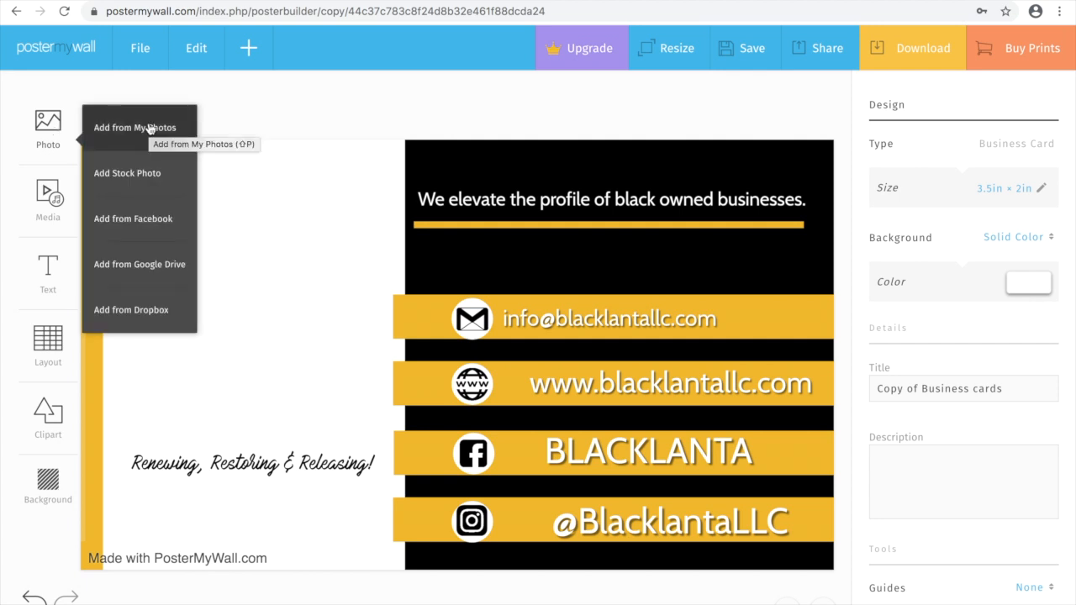
{"action": "left_click", "coordinate": [149, 128]}
{"action": "left_click", "coordinate": [411, 317]}
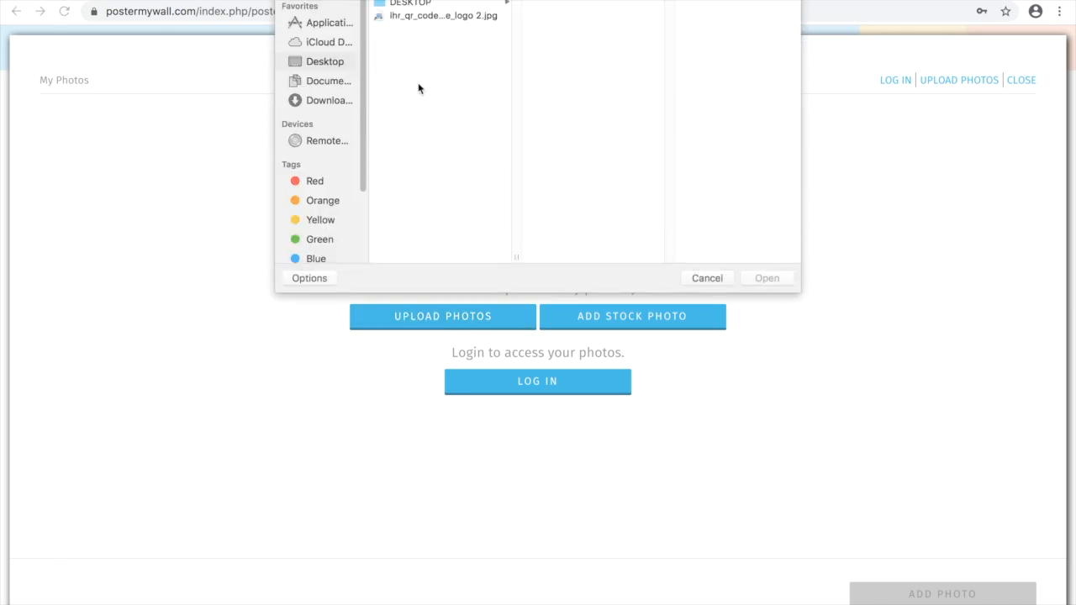
{"action": "left_click", "coordinate": [439, 16]}
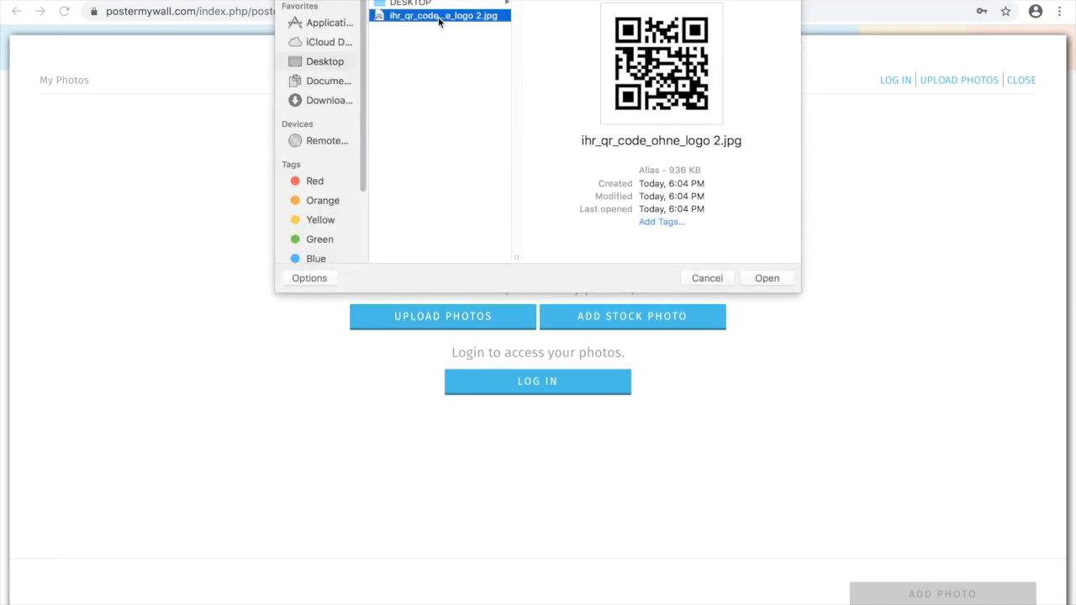
{"action": "left_click", "coordinate": [766, 278]}
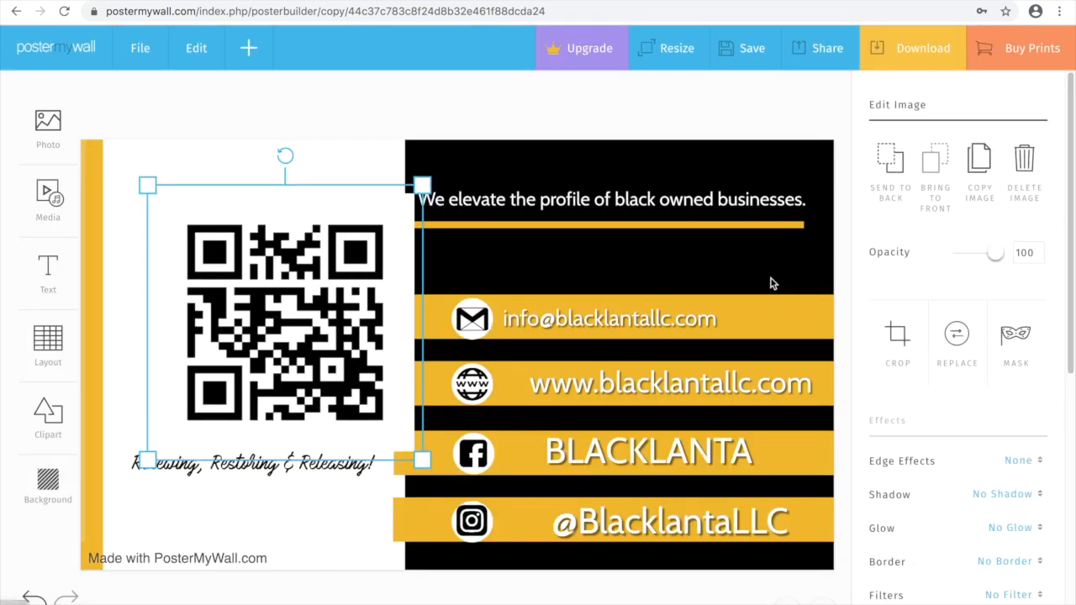
Move the QR code onto the white left half and resize it to fit above the tagline.
{"action": "left_click_drag", "start_coordinate": [323, 279], "coordinate": [300, 277]}
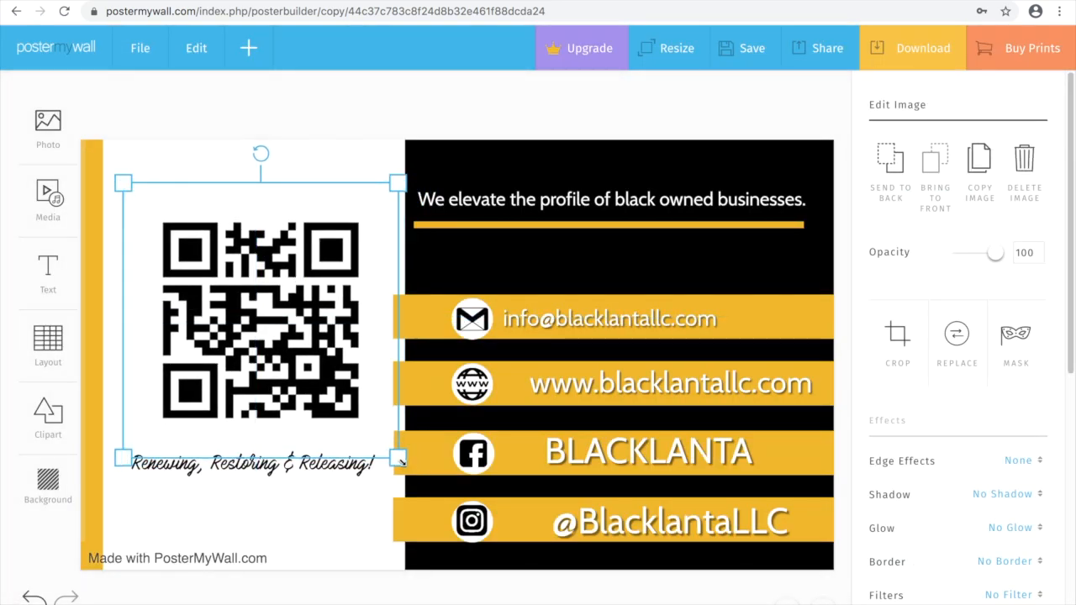
{"action": "left_click_drag", "start_coordinate": [398, 458], "coordinate": [357, 416]}
{"action": "left_click_drag", "start_coordinate": [223, 315], "coordinate": [231, 313]}
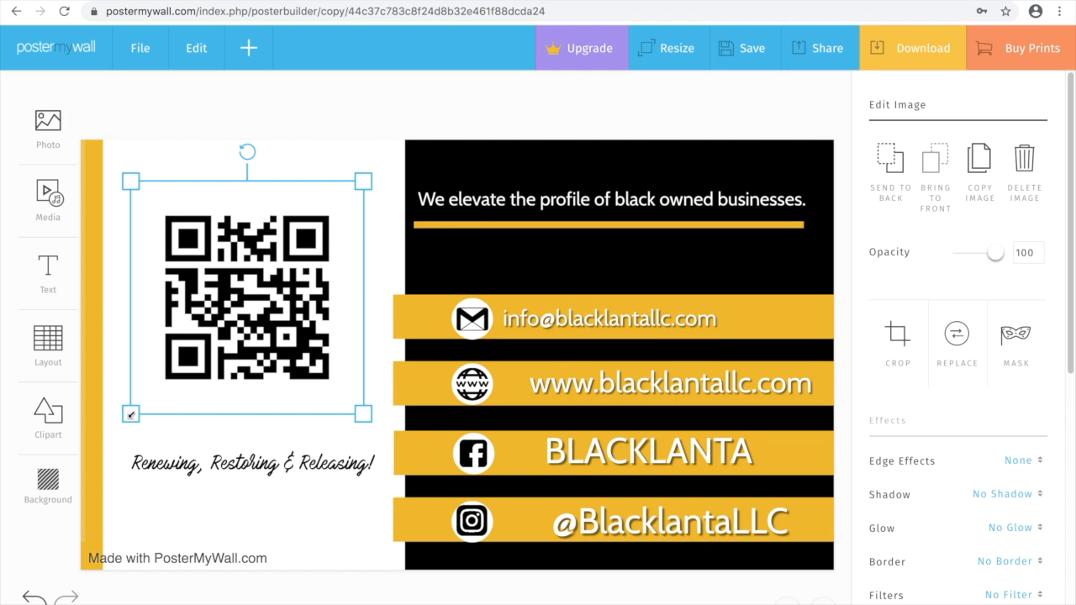
{"action": "left_click_drag", "start_coordinate": [130, 415], "coordinate": [126, 413]}
{"action": "left_click_drag", "start_coordinate": [365, 176], "coordinate": [370, 175]}
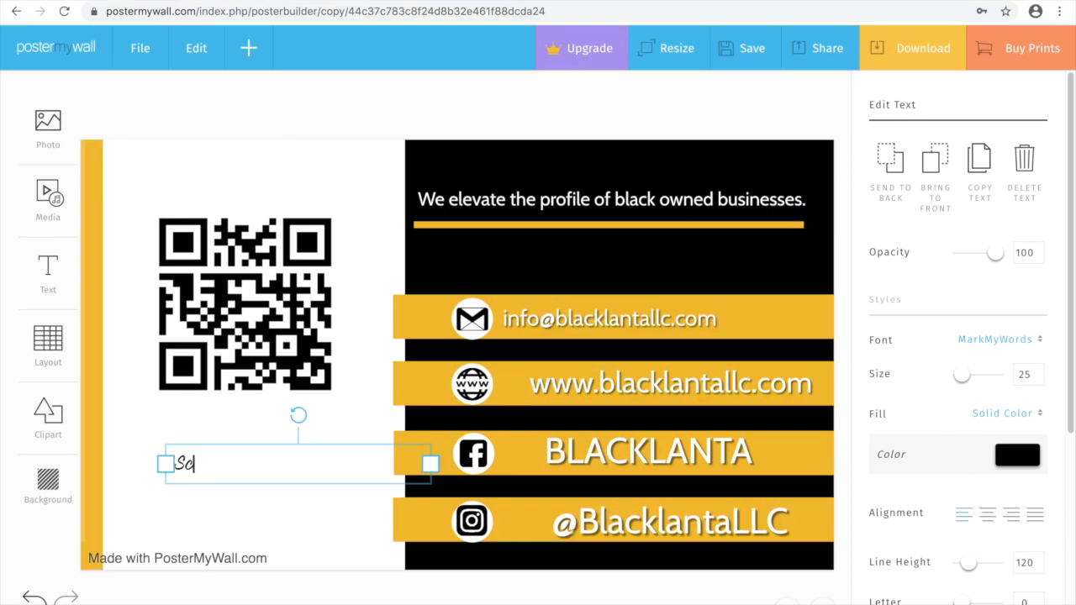
Change the script caption to 'Scan the QR code to list your business for FREE.'.
{"action": "type", "text": "an the QR co"}
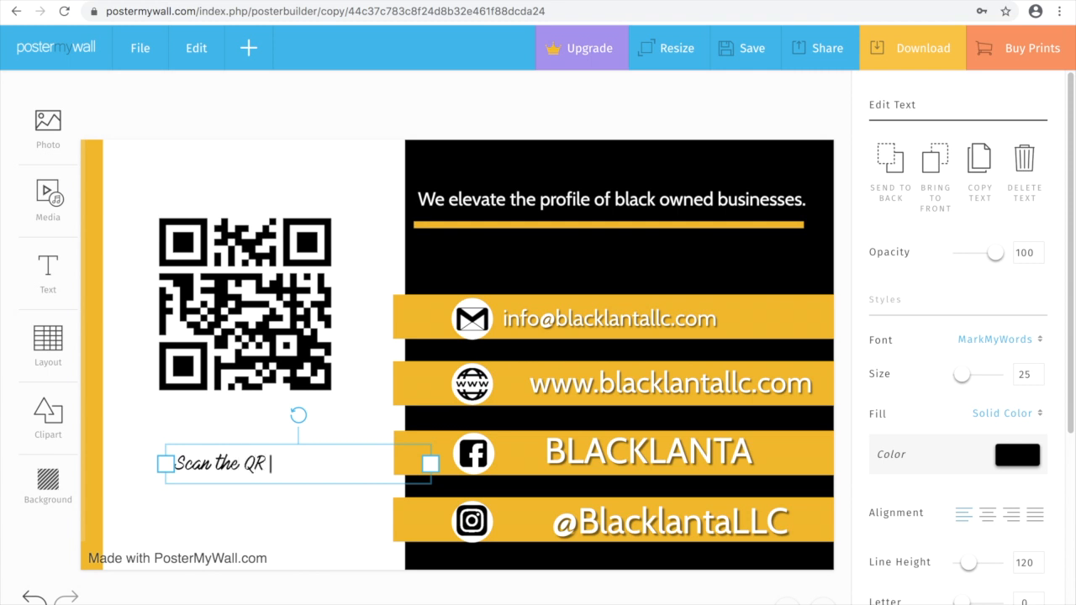
{"action": "type", "text": "de to list your bu"}
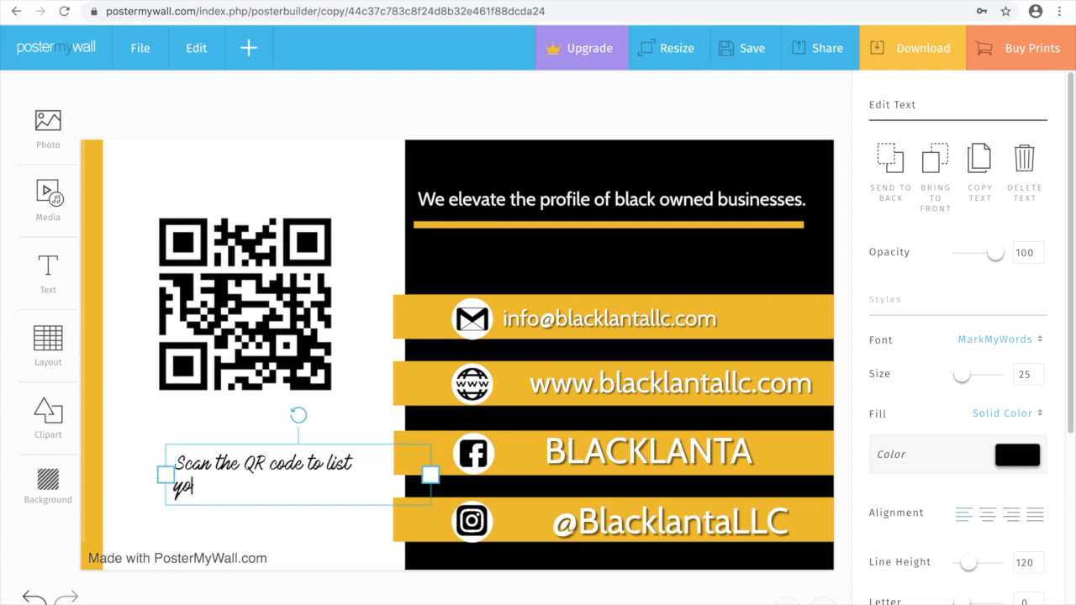
{"action": "type", "text": "sin"}
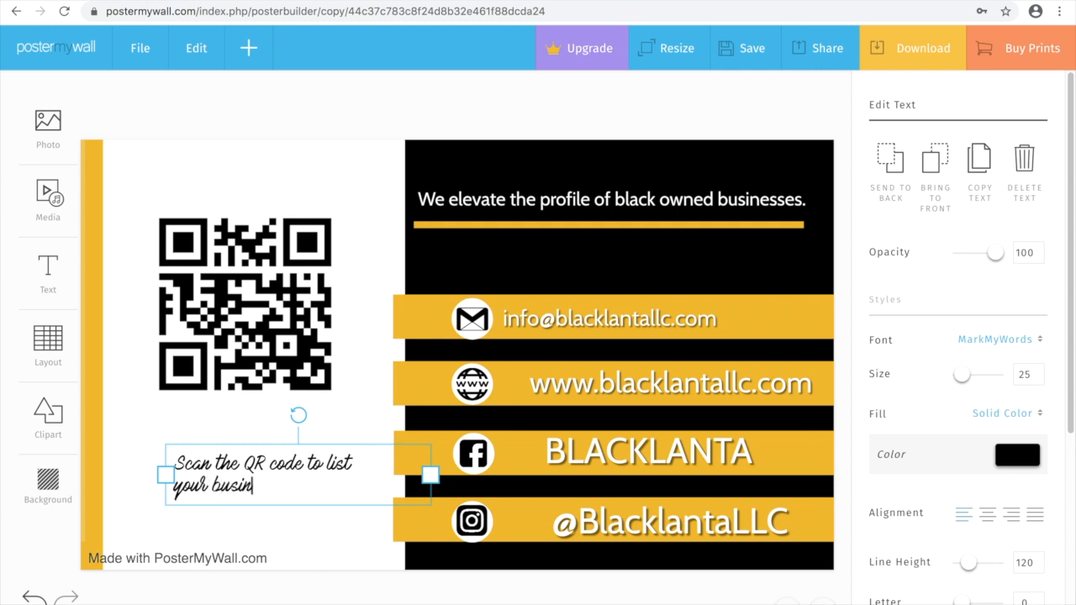
{"action": "type", "text": "ess for FREE,"}
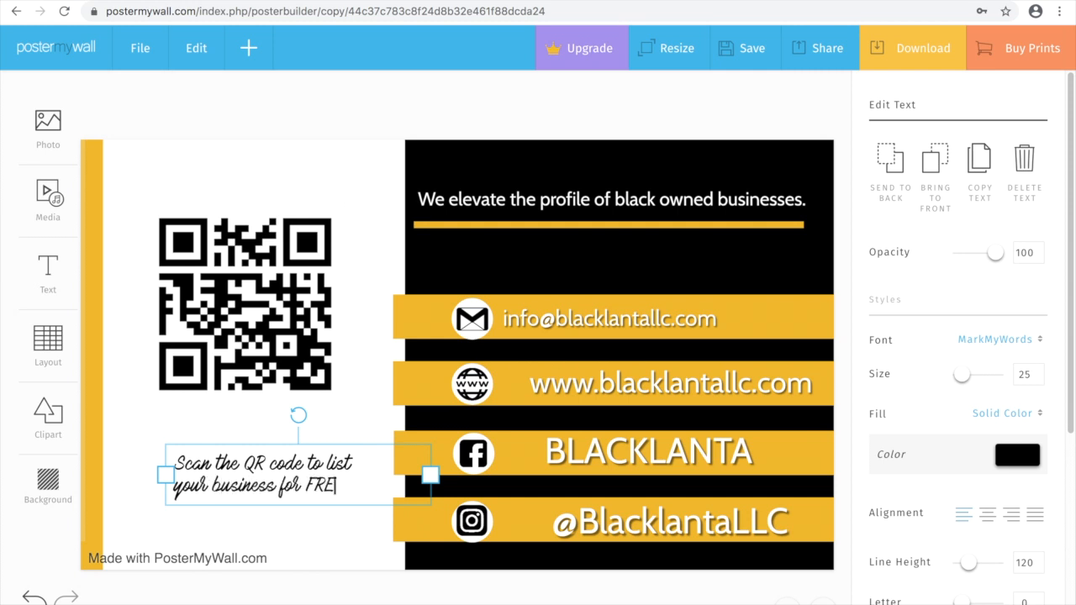
{"action": "key", "text": "BackSpace"}
{"action": "type", "text": "."}
{"action": "left_click", "coordinate": [279, 515]}
Move the caption up and left so it sits directly under the QR code.
{"action": "left_click", "coordinate": [284, 488]}
{"action": "left_click_drag", "start_coordinate": [284, 488], "coordinate": [259, 467]}
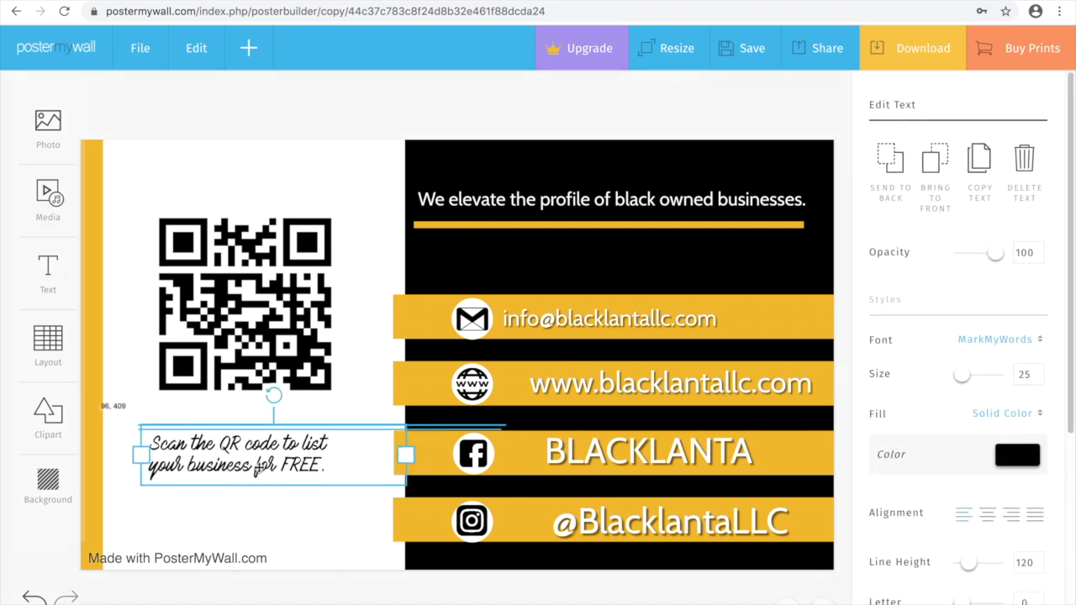
{"action": "left_click", "coordinate": [307, 540]}
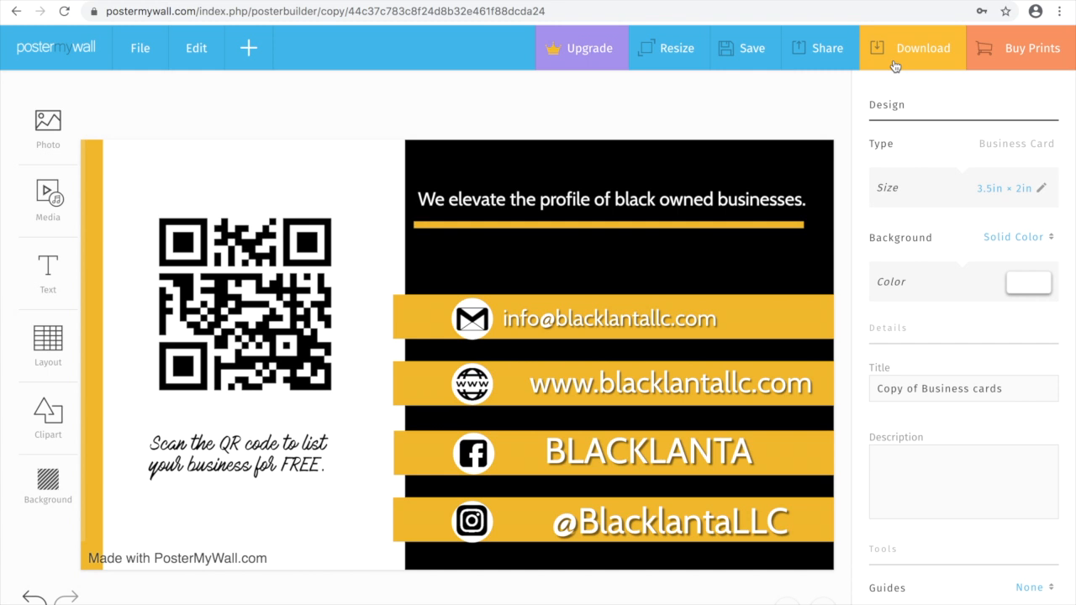
Download the finished business card as a Basic Image (Free) JPG.
{"action": "left_click", "coordinate": [895, 66]}
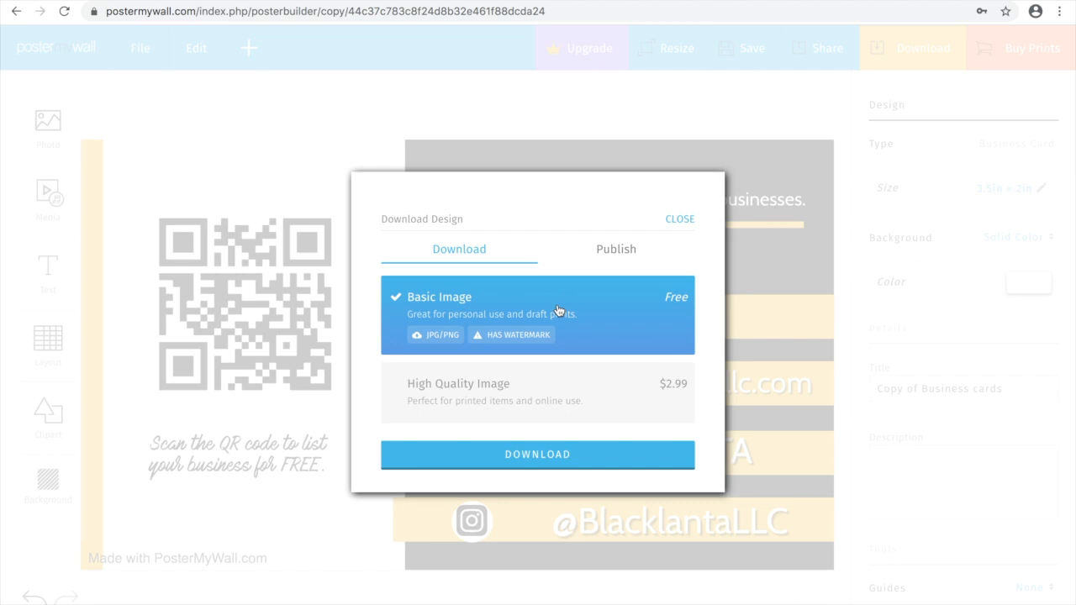
{"action": "left_click", "coordinate": [536, 462]}
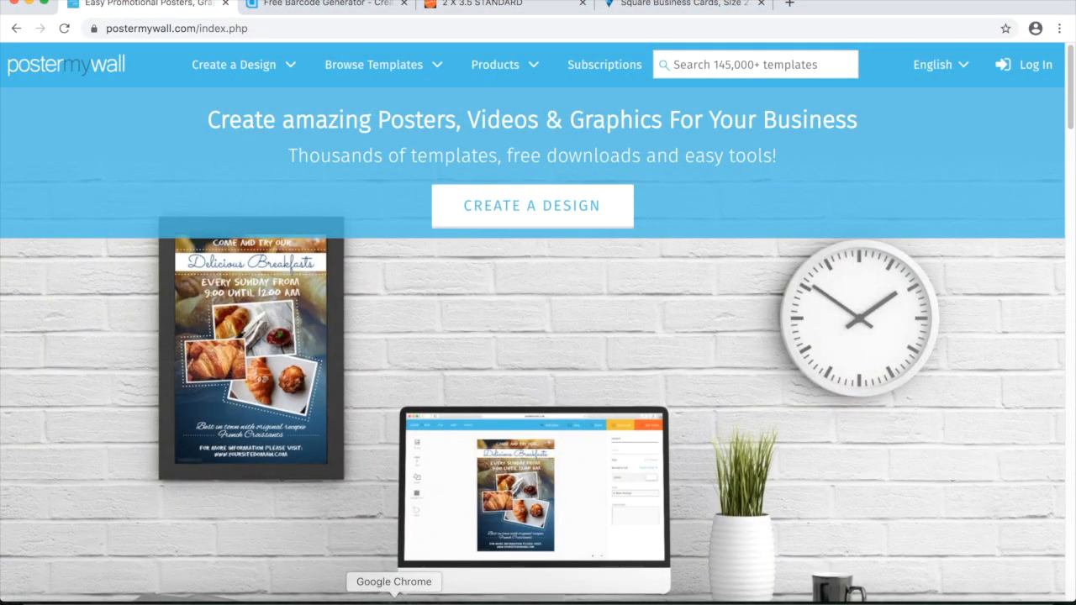
Create a blank landscape 3.5in × 2in business card with a black background and enlarged Blacklanta logo.
{"action": "left_click", "coordinate": [288, 69]}
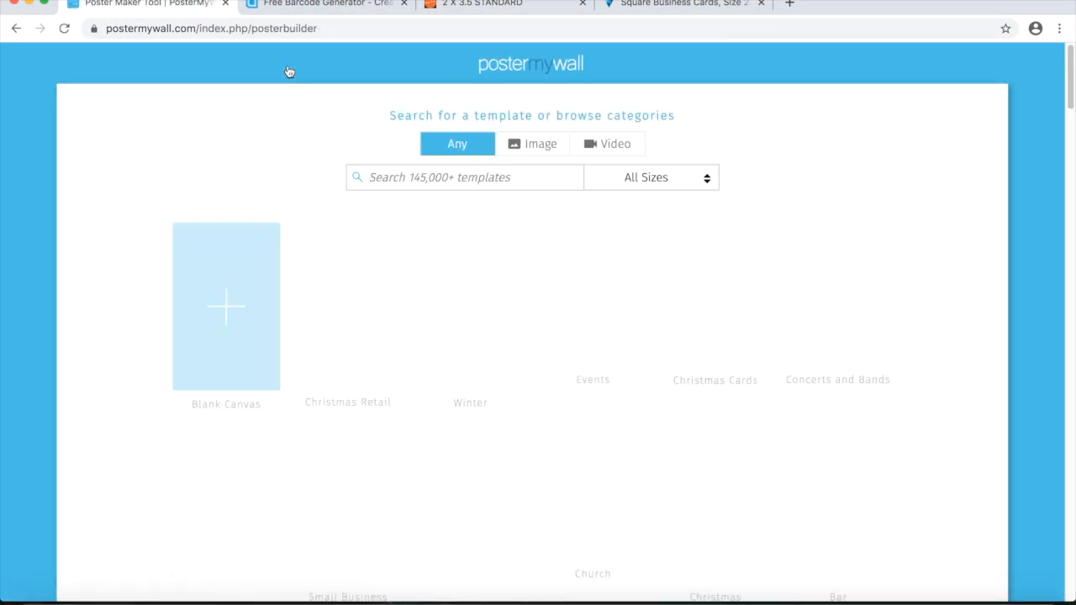
{"action": "left_click", "coordinate": [242, 259]}
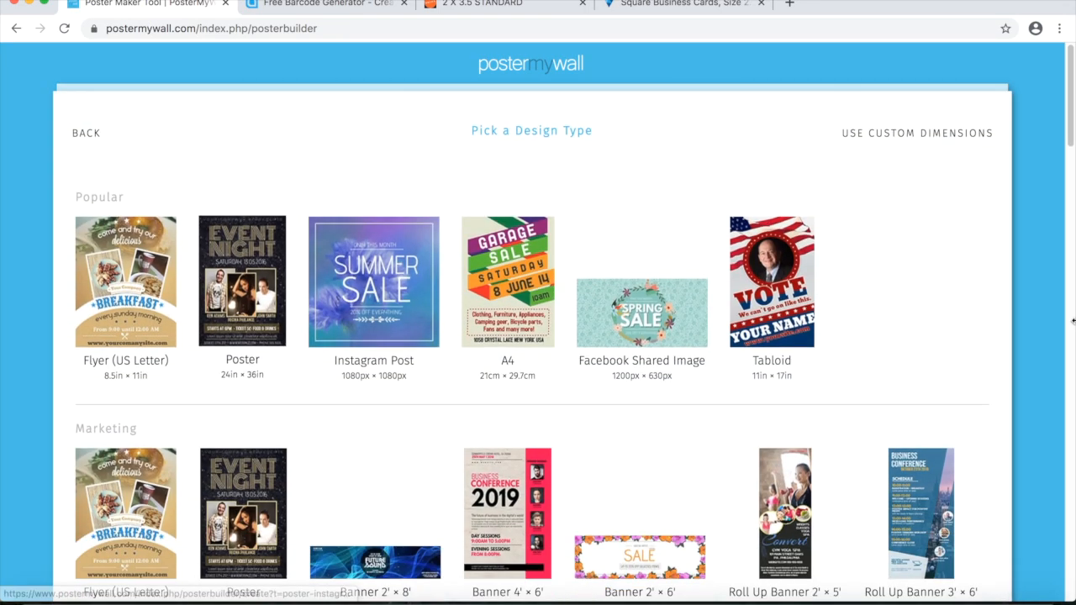
{"action": "scroll", "coordinate": [1048, 315], "scroll_direction": "down", "scroll_amount": 4}
{"action": "scroll", "coordinate": [318, 303], "scroll_direction": "down", "scroll_amount": 1}
{"action": "left_click", "coordinate": [317, 302]}
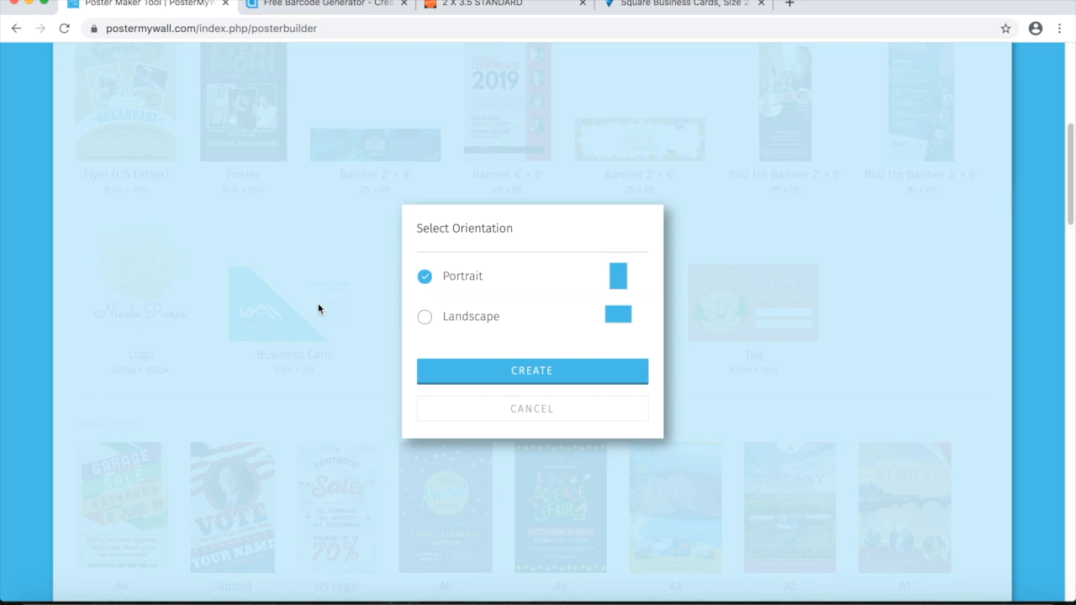
{"action": "left_click", "coordinate": [484, 322]}
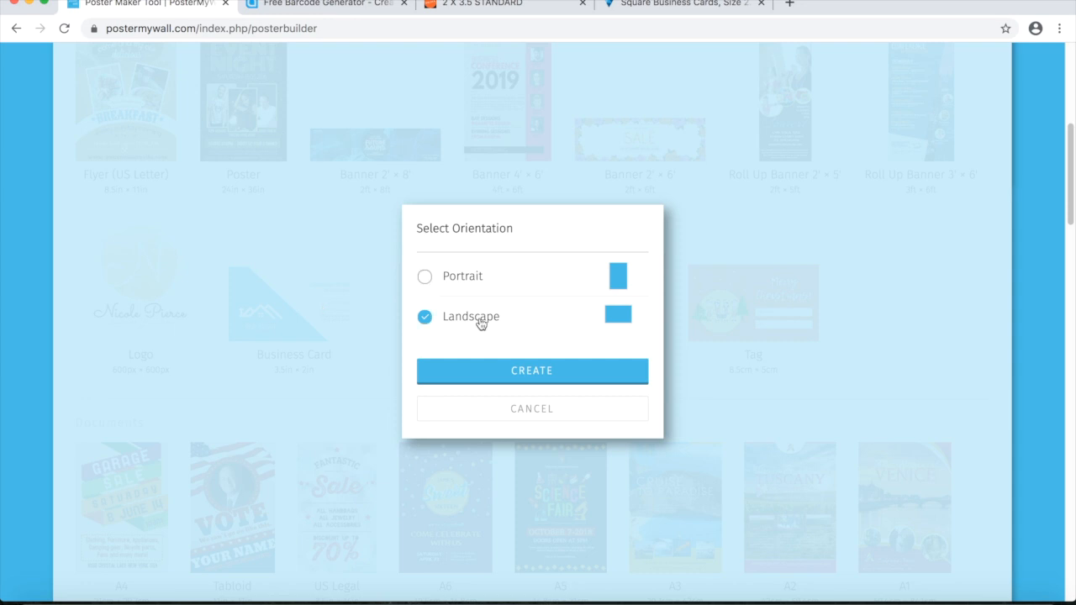
{"action": "left_click", "coordinate": [522, 371]}
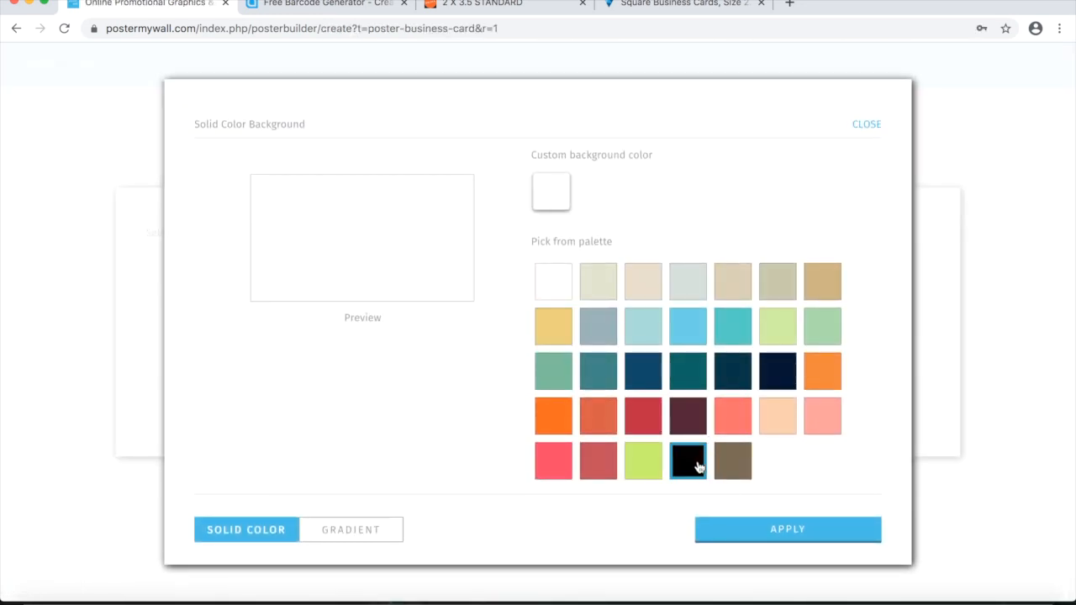
{"action": "left_click", "coordinate": [687, 456]}
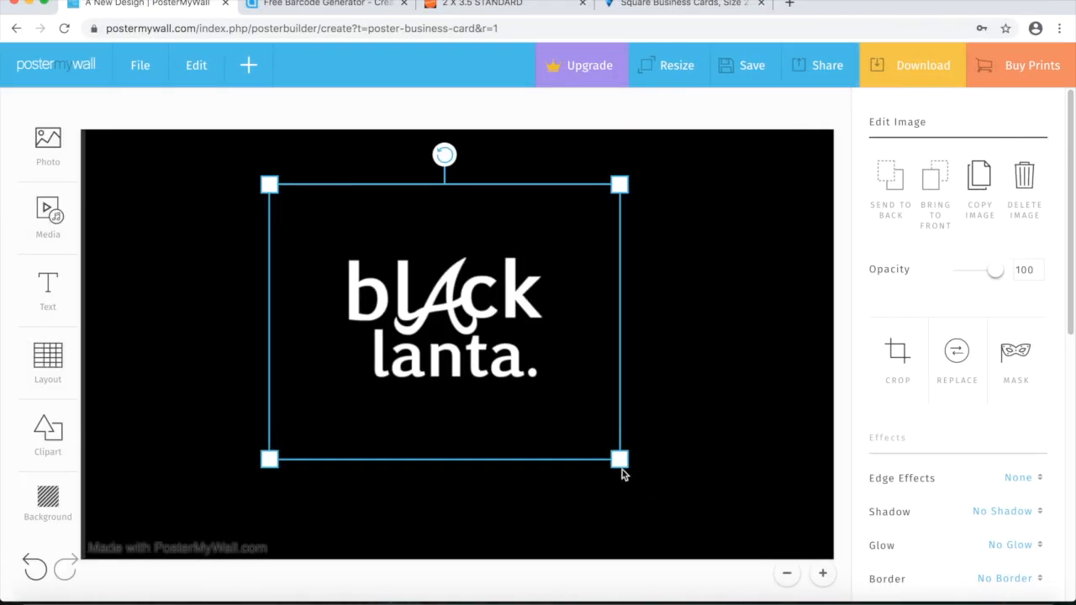
{"action": "left_click_drag", "start_coordinate": [622, 473], "coordinate": [686, 509]}
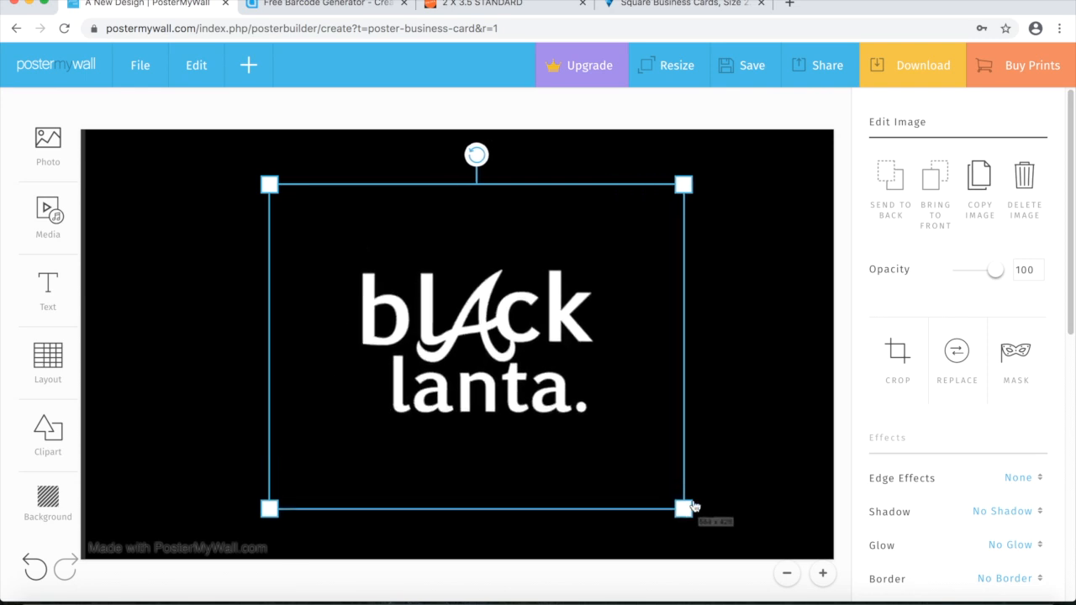
Download the black logo card as a free Basic Image JPG and check it in Preview.
{"action": "left_click", "coordinate": [341, 115]}
{"action": "left_click", "coordinate": [883, 74]}
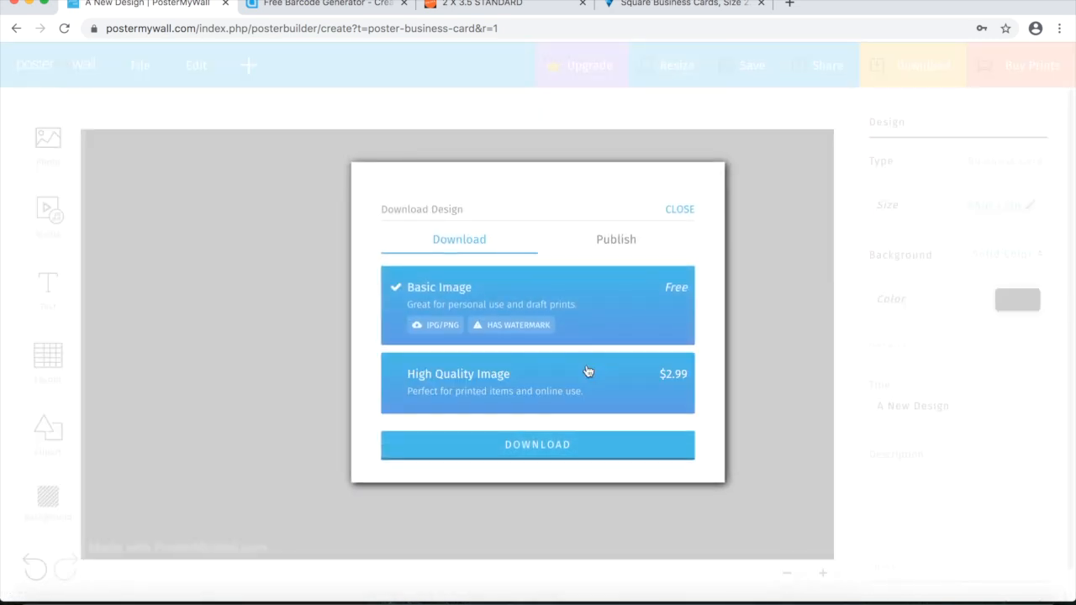
{"action": "left_click", "coordinate": [523, 447]}
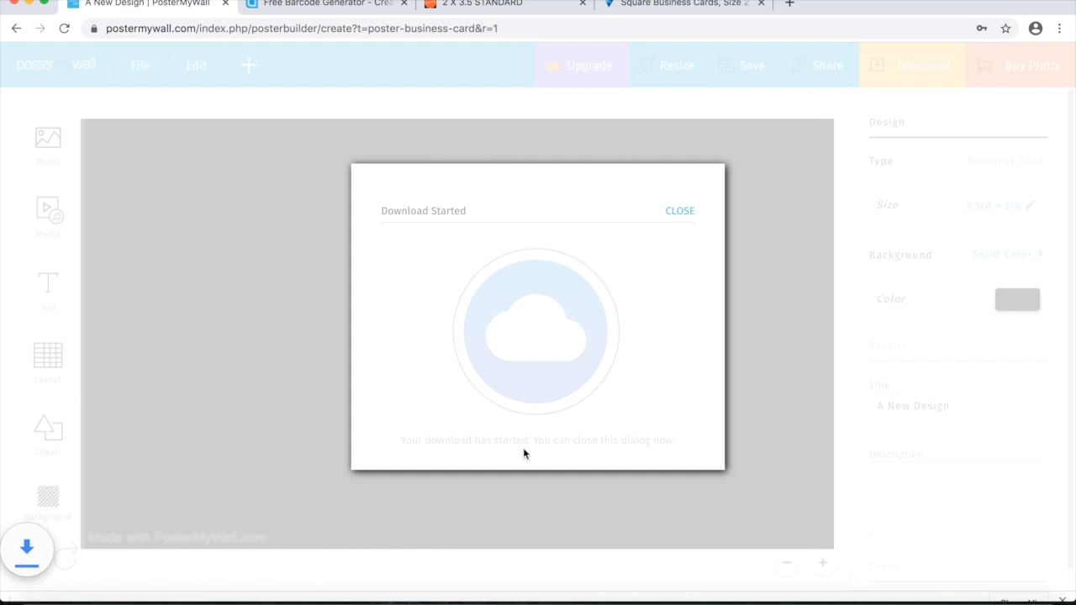
{"action": "left_click", "coordinate": [81, 586]}
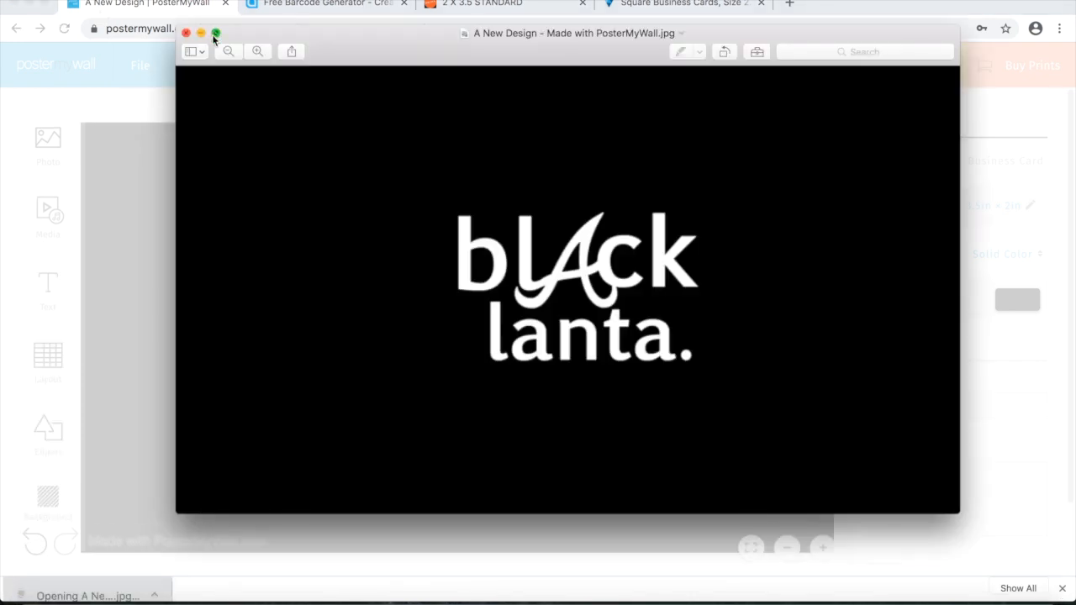
{"action": "left_click", "coordinate": [187, 33]}
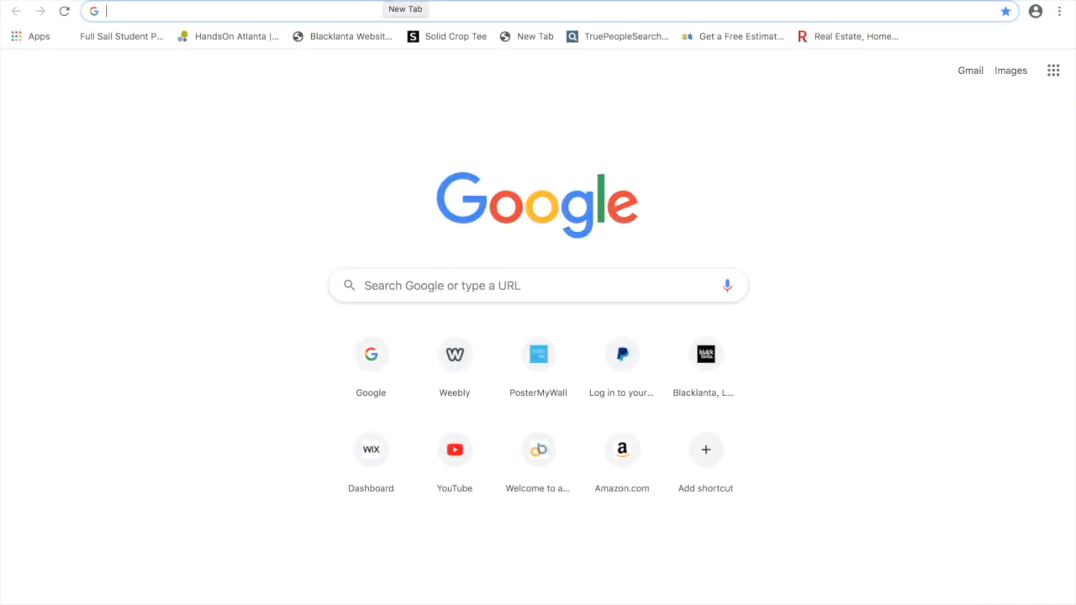
On primaflyers.com, view same-day 2 X 3.5 Standard business card prices, starting at $14.95.
{"action": "type", "text": "pr"}
{"action": "key", "text": "Return"}
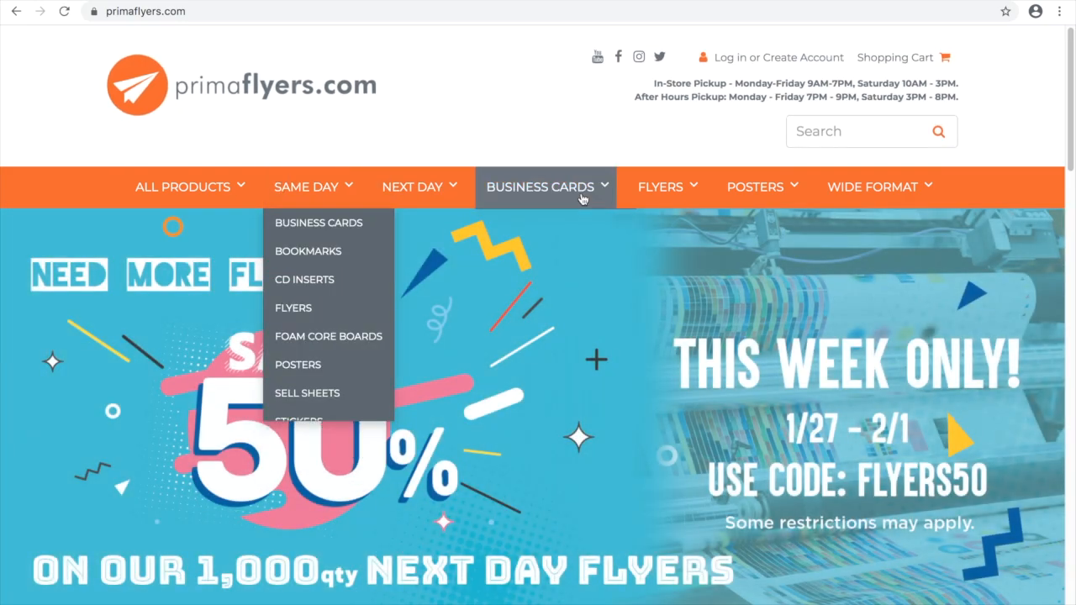
{"action": "scroll", "coordinate": [538, 336], "scroll_direction": "down", "scroll_amount": 3}
{"action": "scroll", "coordinate": [517, 336], "scroll_direction": "down", "scroll_amount": 1}
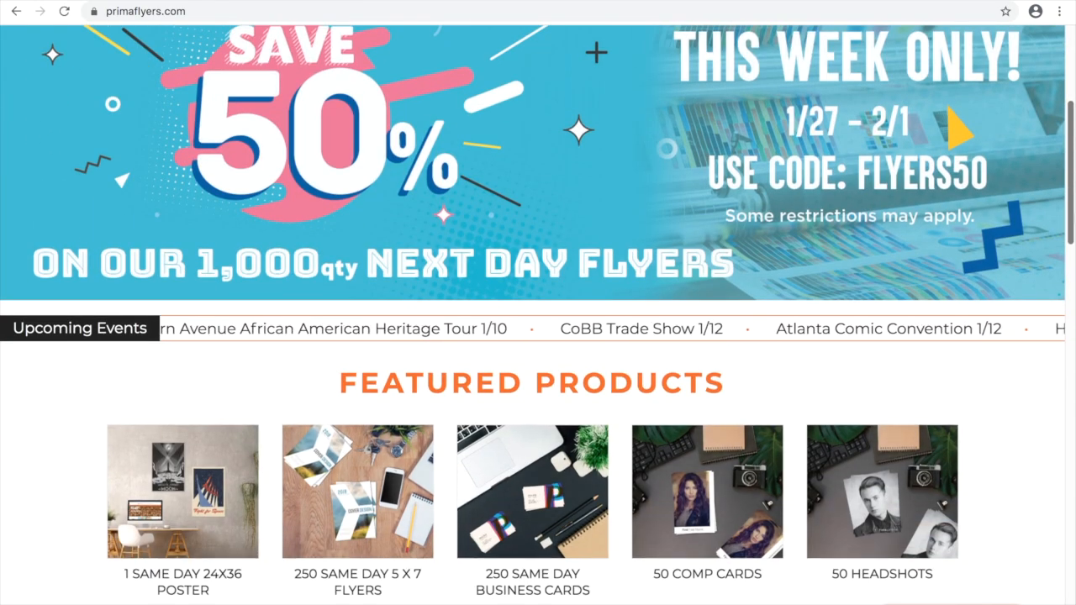
{"action": "scroll", "coordinate": [517, 253], "scroll_direction": "up", "scroll_amount": 4}
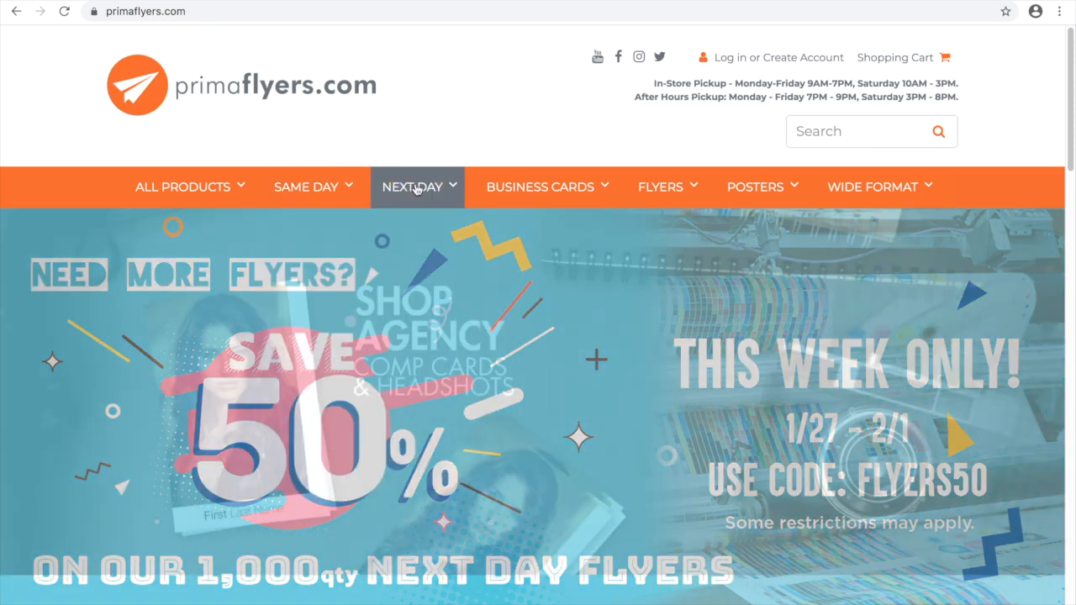
{"action": "mouse_move", "coordinate": [326, 195]}
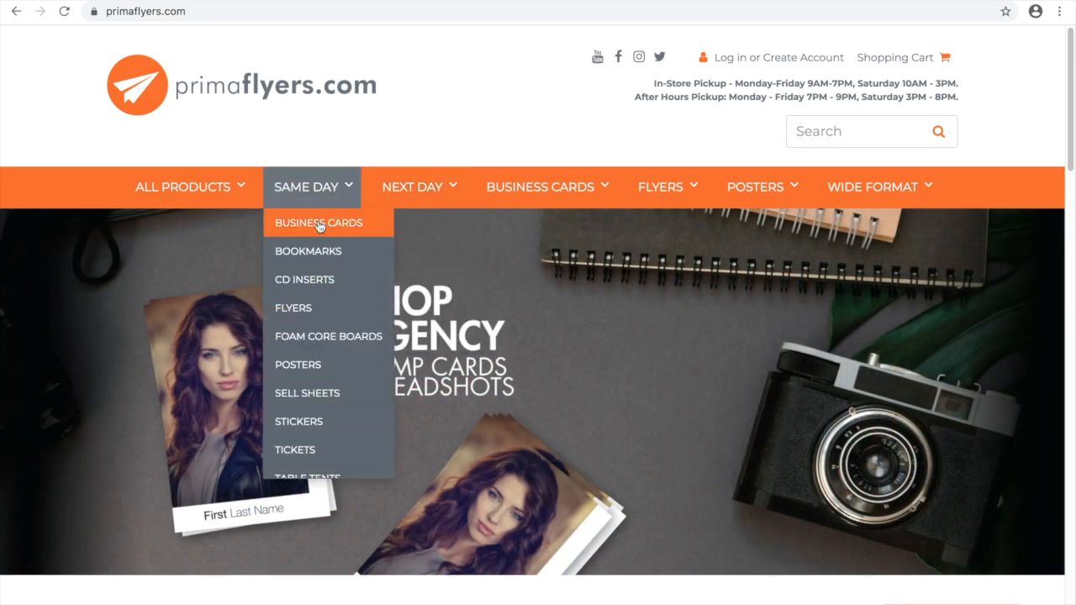
{"action": "left_click", "coordinate": [319, 223]}
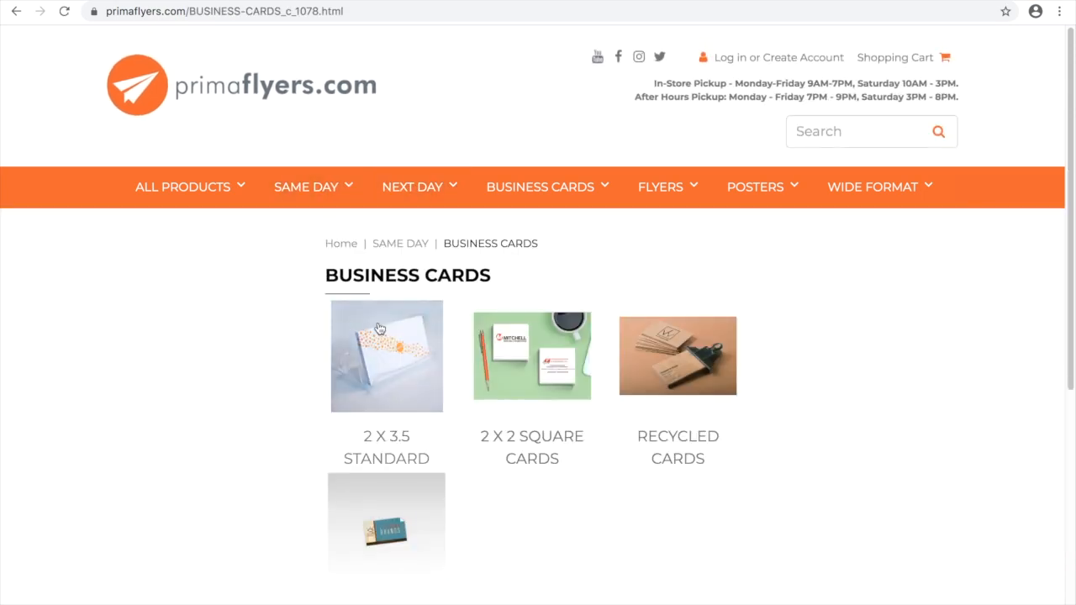
{"action": "left_click", "coordinate": [428, 380]}
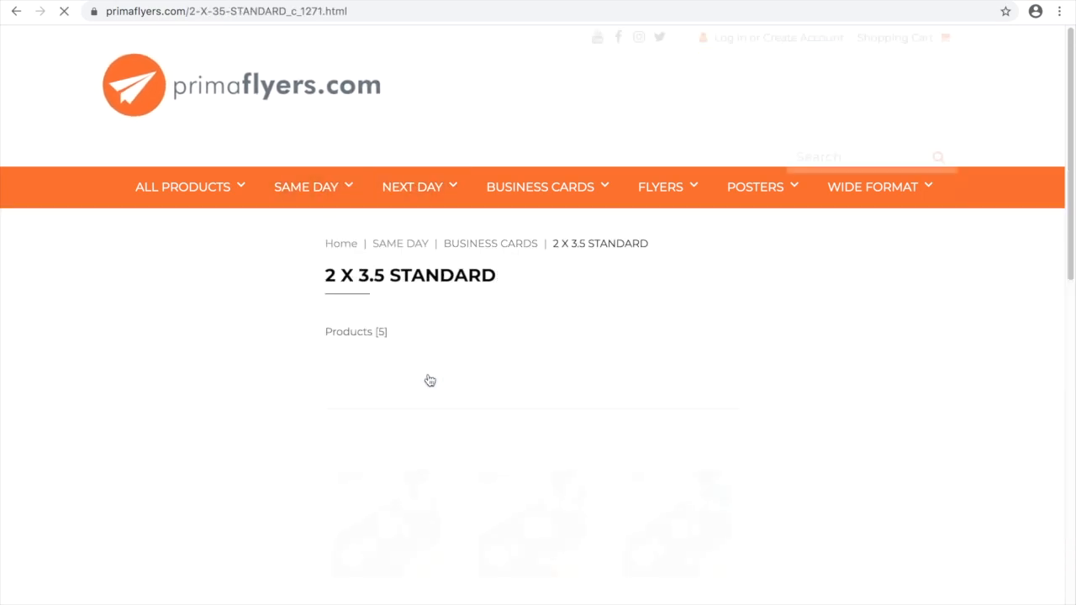
{"action": "scroll", "coordinate": [1072, 200], "scroll_direction": "down", "scroll_amount": 2}
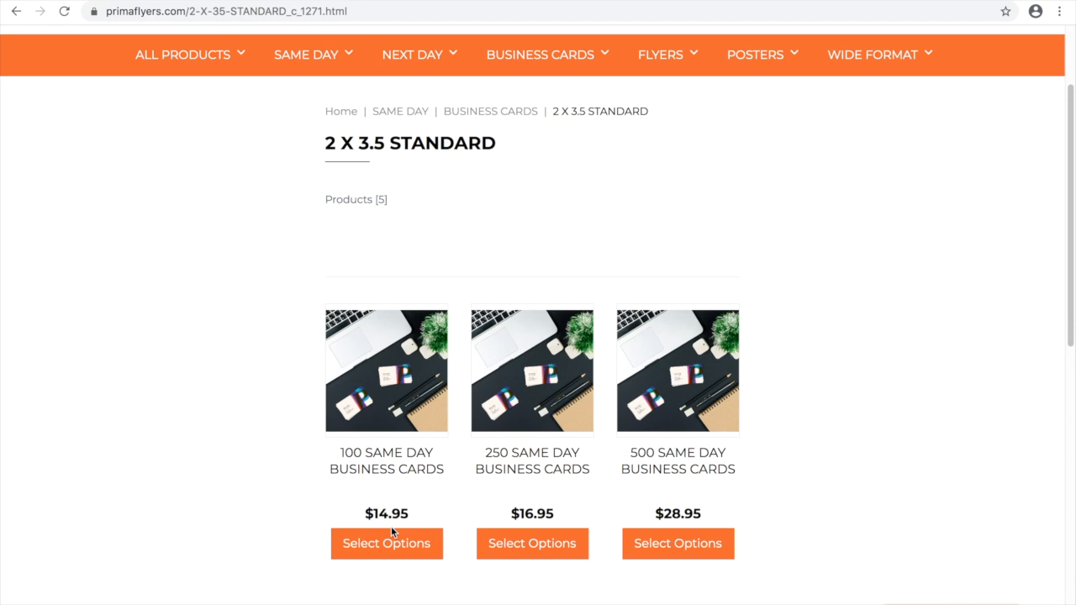
Enter vistaprint.com in a new browser tab.
{"action": "key", "text": "ctrl+t"}
{"action": "type", "text": "vista"}
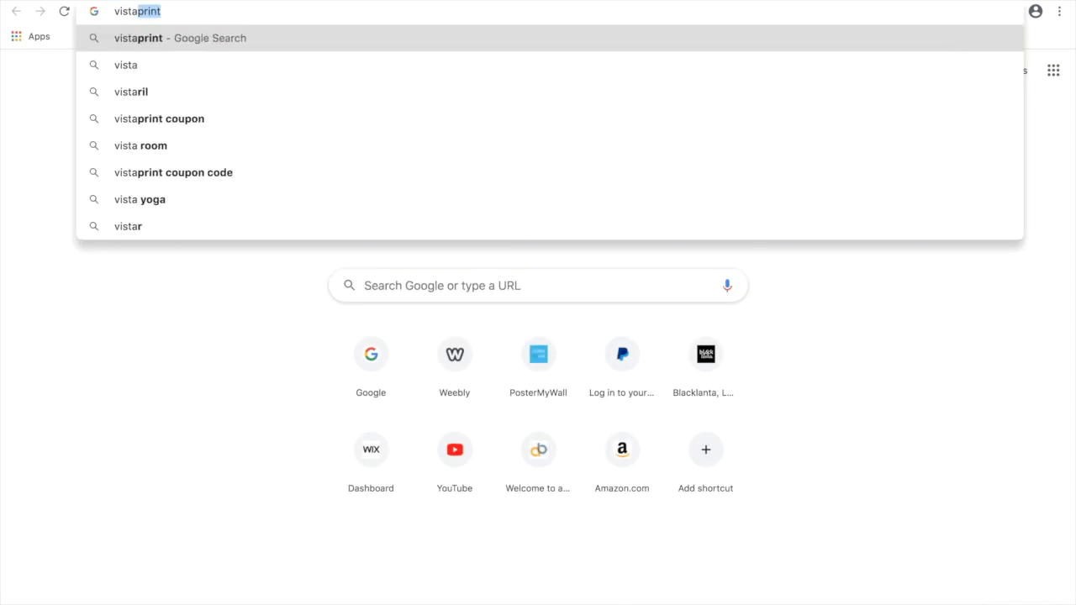
{"action": "type", "text": "print.com"}
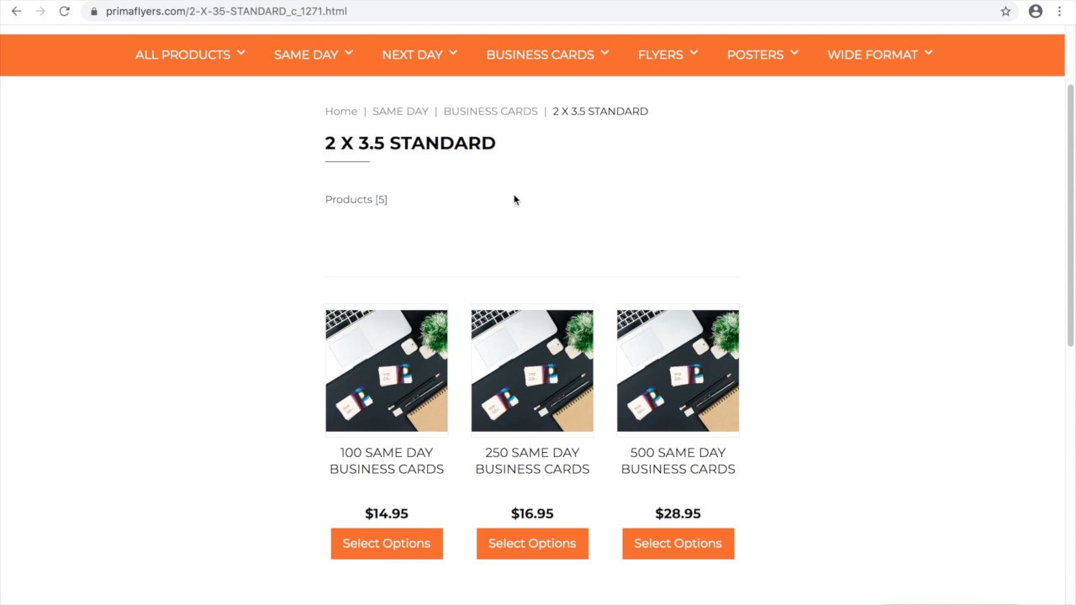
{"action": "left_click", "coordinate": [594, 2]}
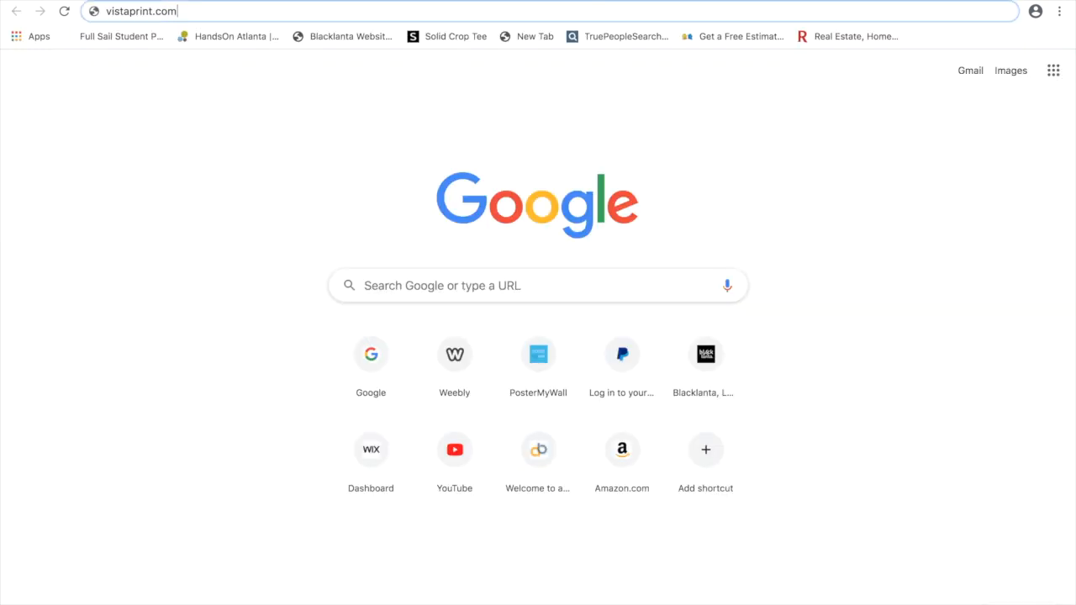
Load Vistaprint's Square Business Cards page, check 500 for $30.00, and start designing.
{"action": "key", "text": "Return"}
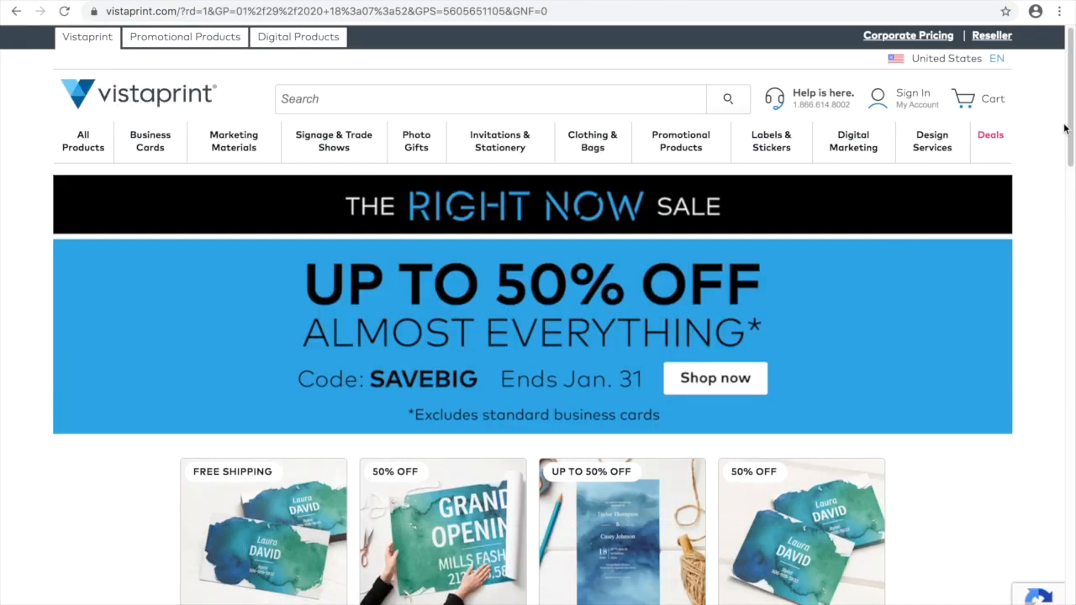
{"action": "left_click_drag", "start_coordinate": [1072, 130], "coordinate": [1072, 137]}
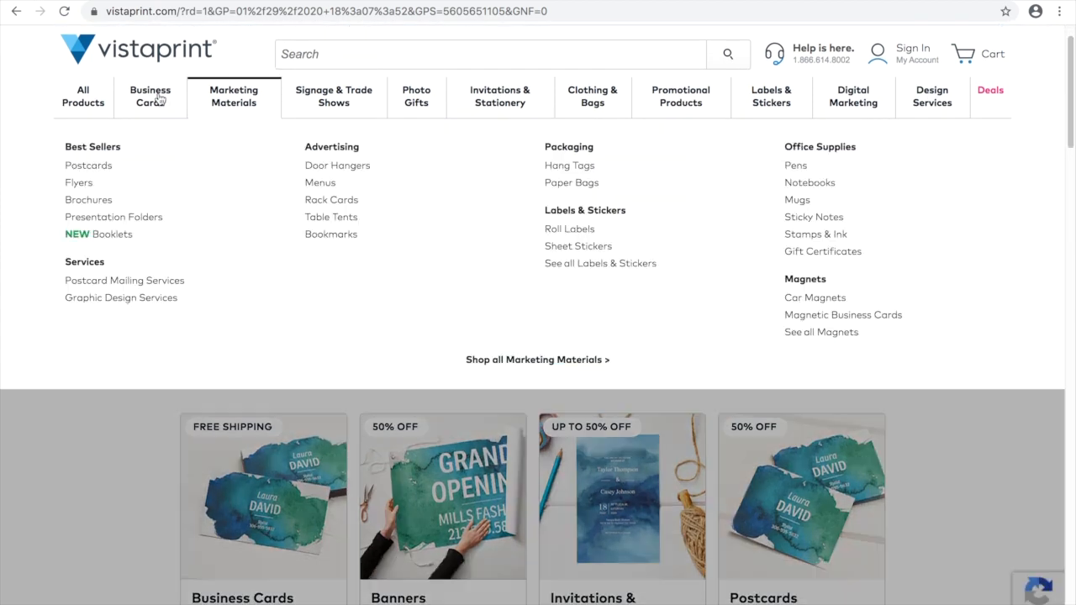
{"action": "mouse_move", "coordinate": [153, 101]}
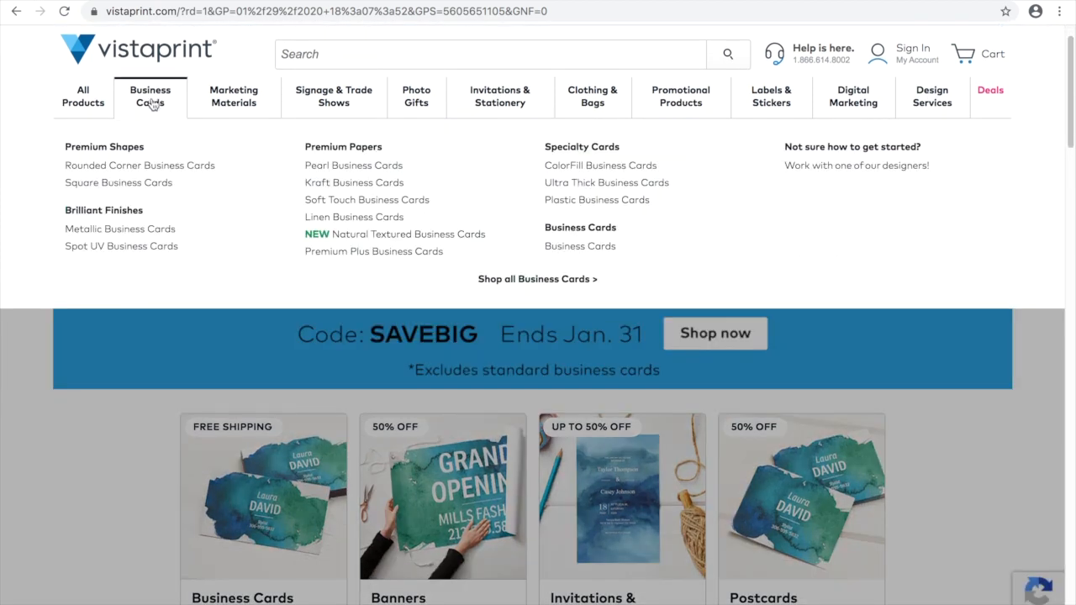
{"action": "left_click", "coordinate": [137, 185]}
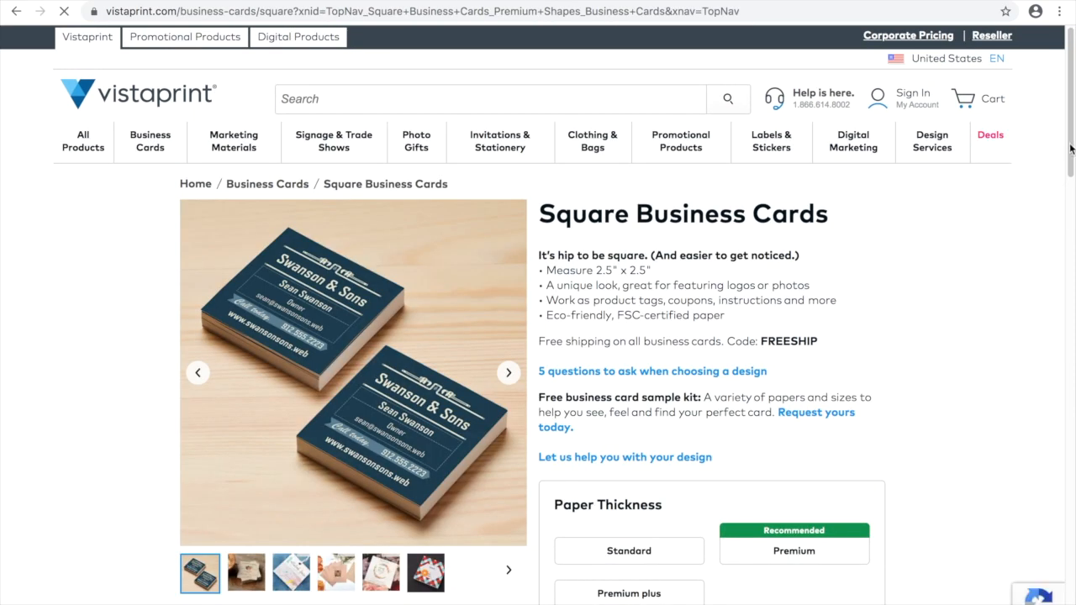
{"action": "scroll", "coordinate": [1051, 201], "scroll_direction": "down", "scroll_amount": 5}
{"action": "scroll", "coordinate": [1072, 232], "scroll_direction": "down", "scroll_amount": 1}
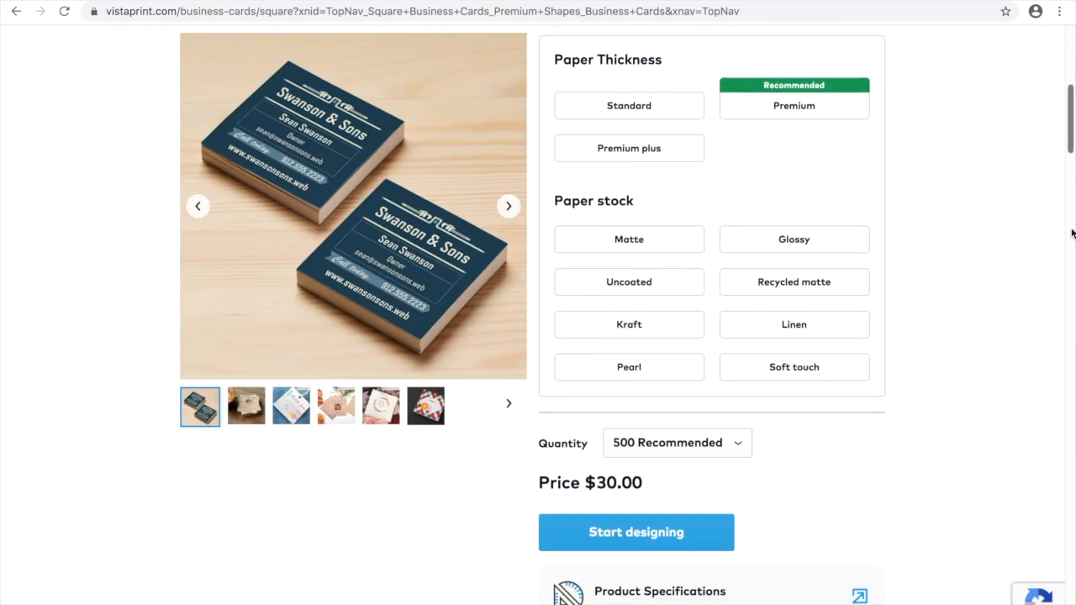
{"action": "scroll", "coordinate": [1071, 226], "scroll_direction": "up", "scroll_amount": 1}
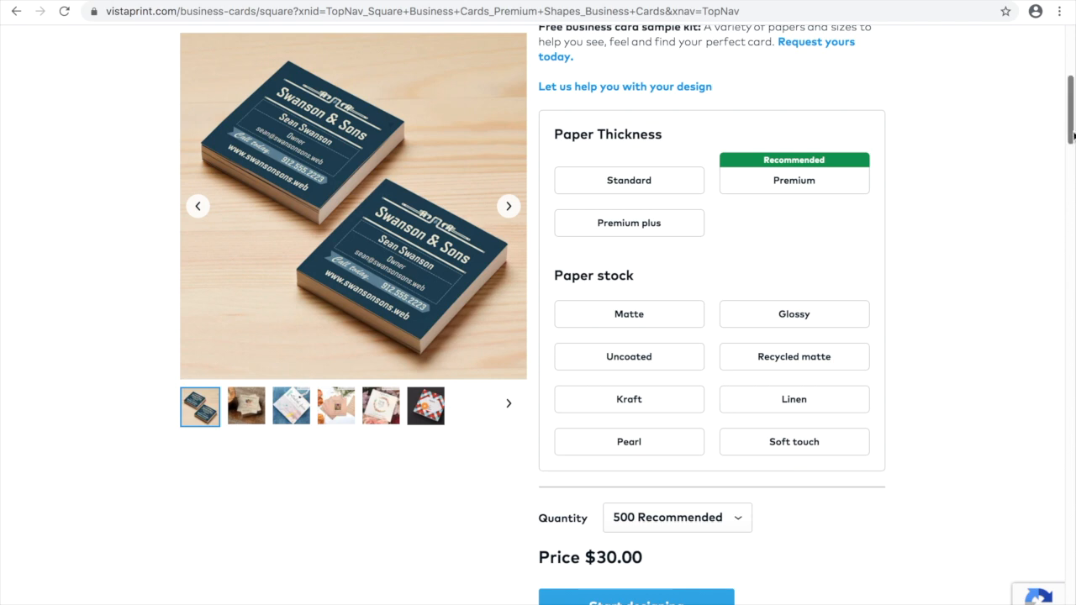
{"action": "scroll", "coordinate": [1073, 157], "scroll_direction": "down", "scroll_amount": 2}
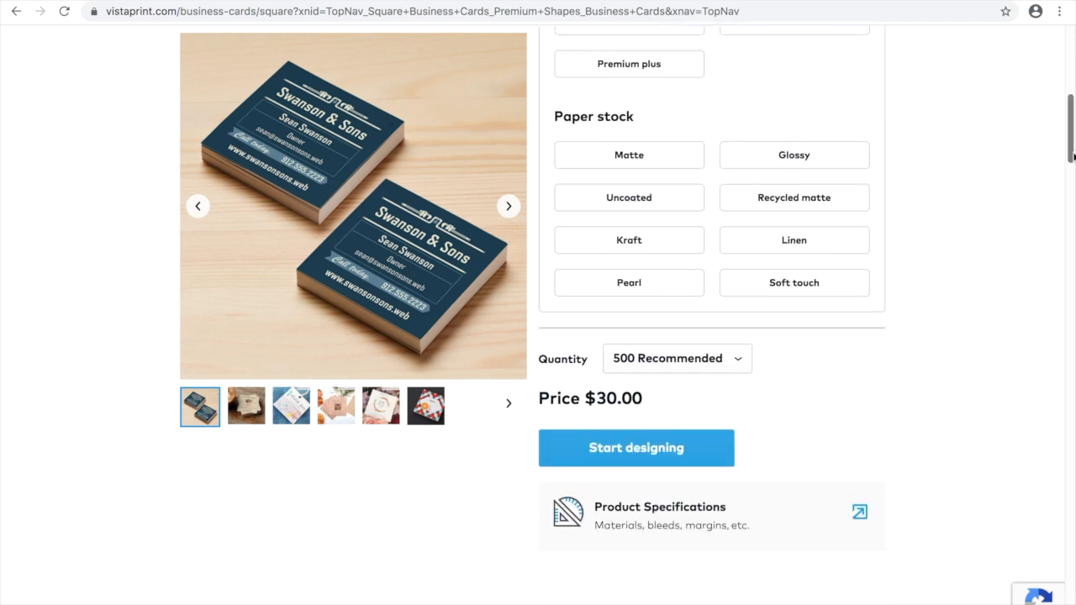
{"action": "left_click", "coordinate": [690, 441]}
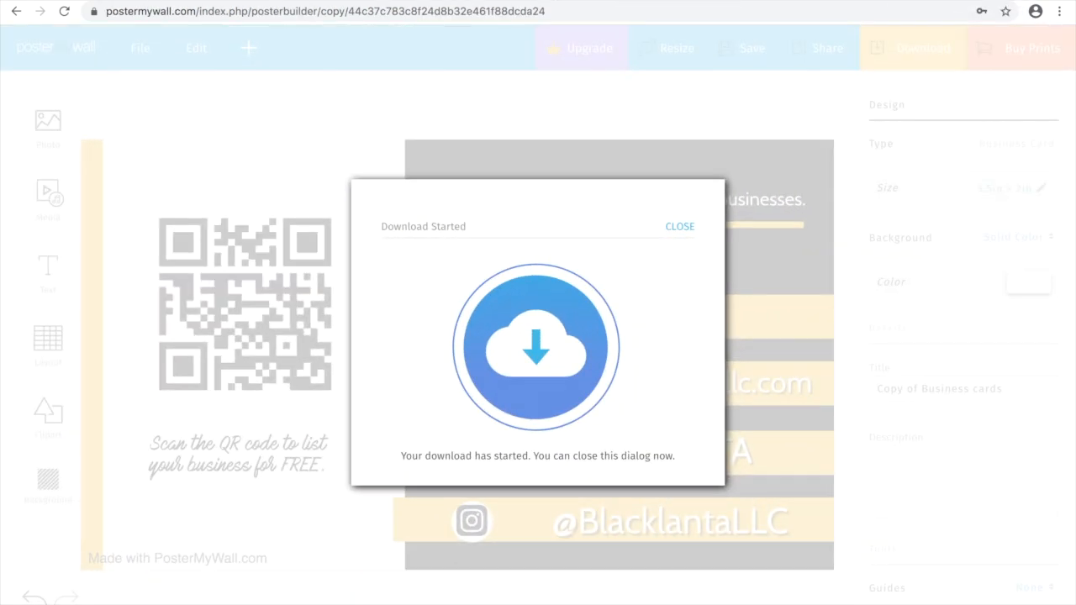